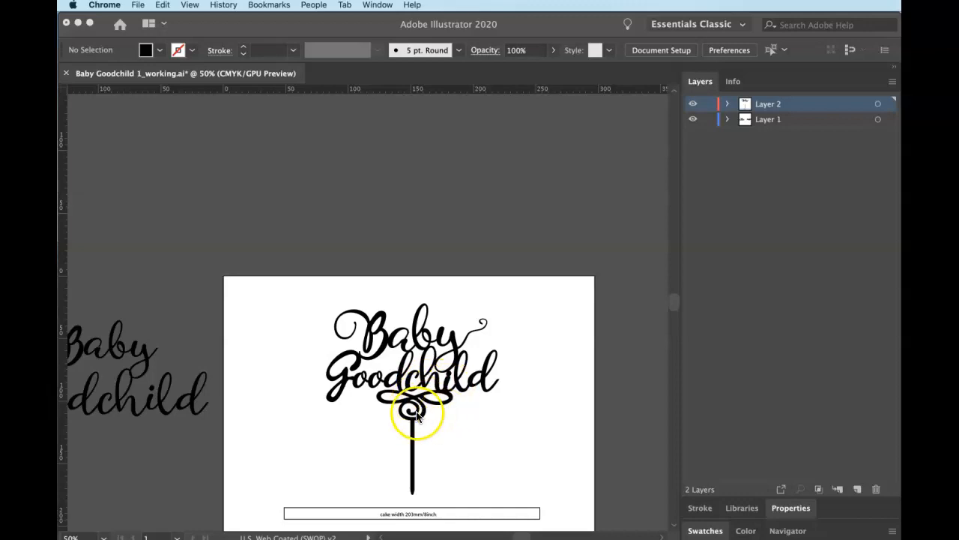
Select the topper's stem, drag its bottom handle down slightly, then select the reference lettering.
left_click(407, 487)
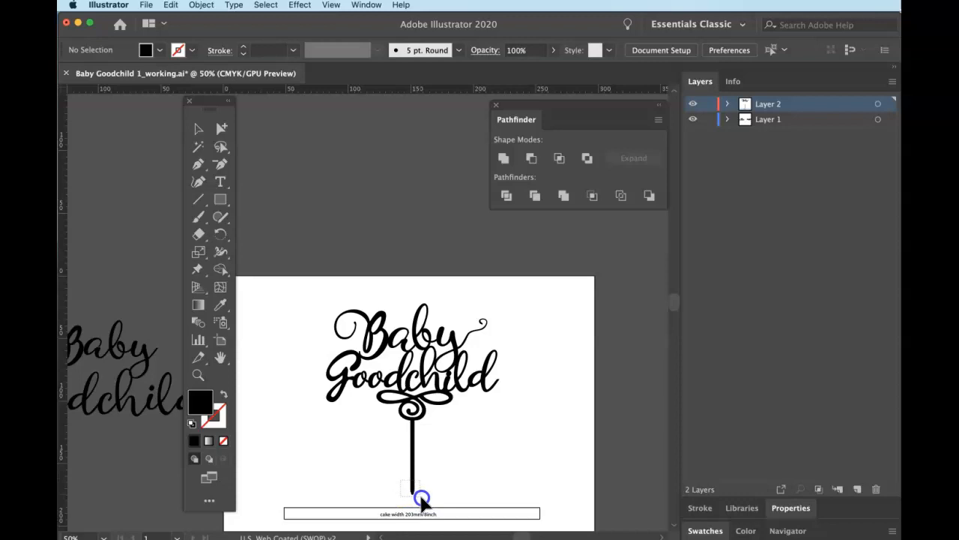
left_click(417, 495)
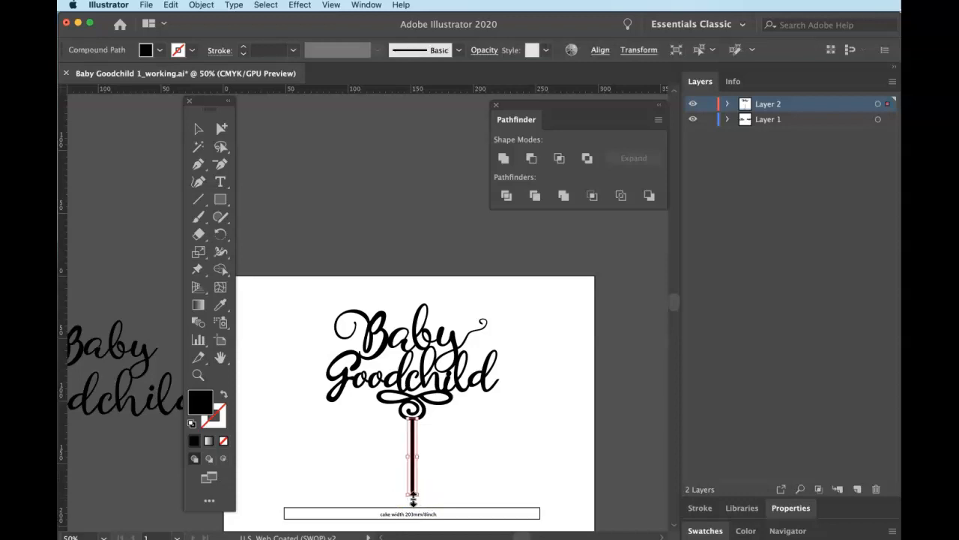
left_click_drag(414, 494, 414, 500)
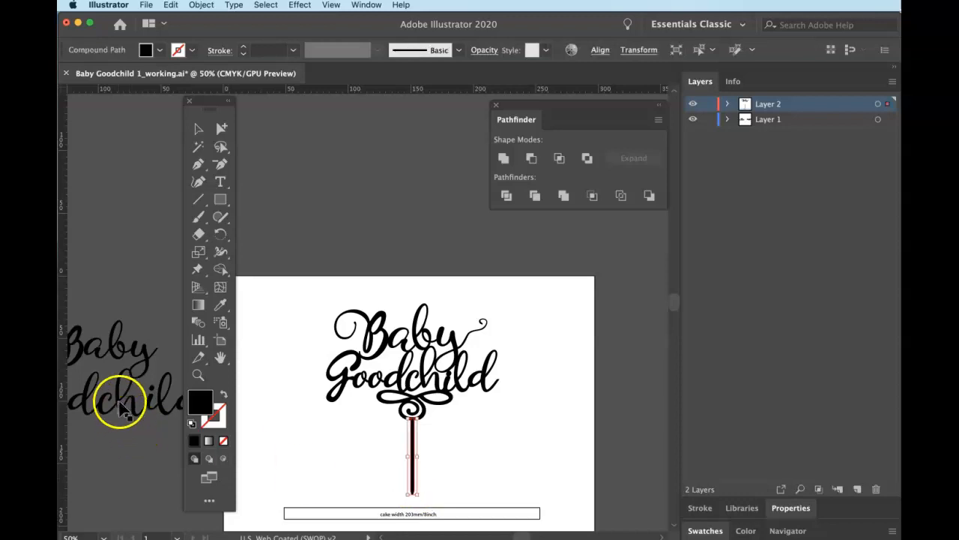
left_click(128, 399)
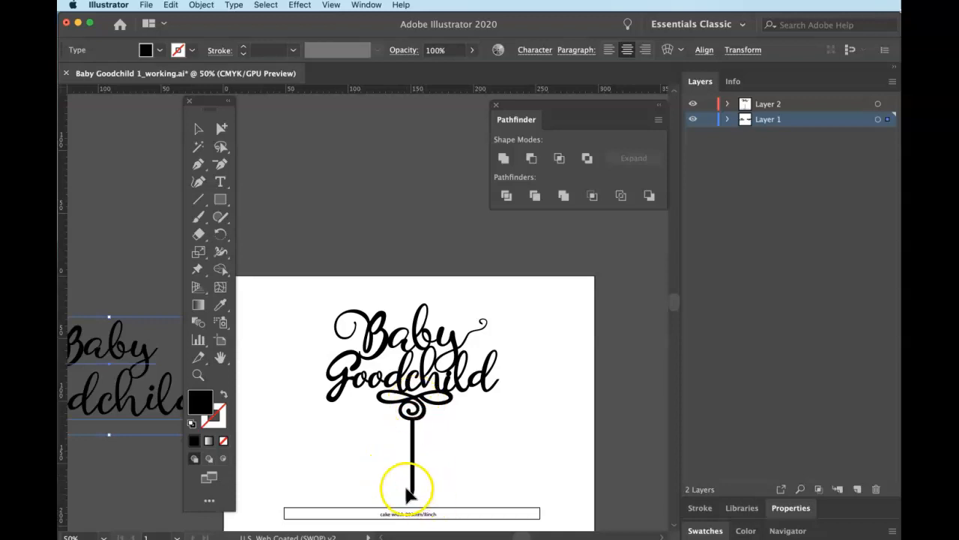
Zoom in on the stem's bottom, select its end anchors with Direct Selection and nudge them up.
left_click(419, 489)
key("super+plus")
key("super+plus")
key("super+plus")
key("super+plus")
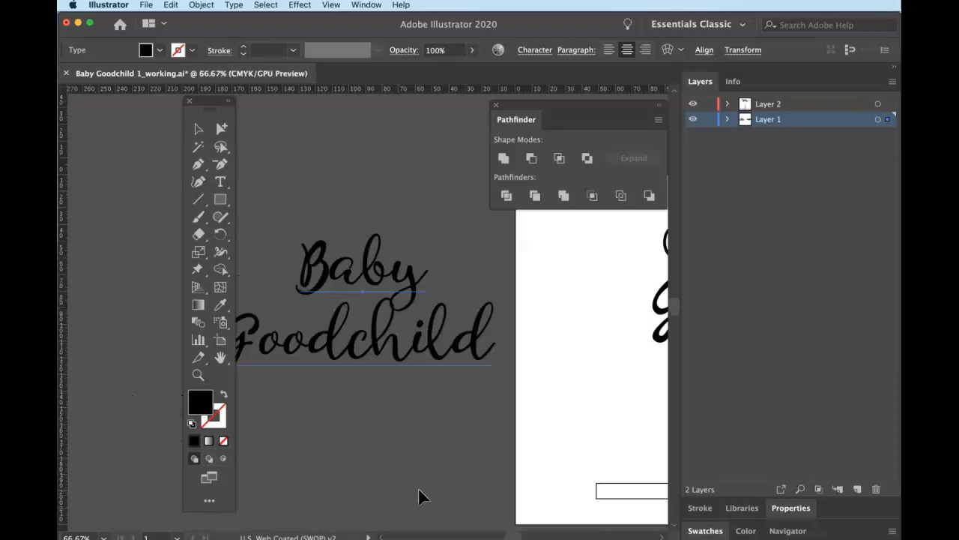
left_click_drag(477, 441, 379, 396)
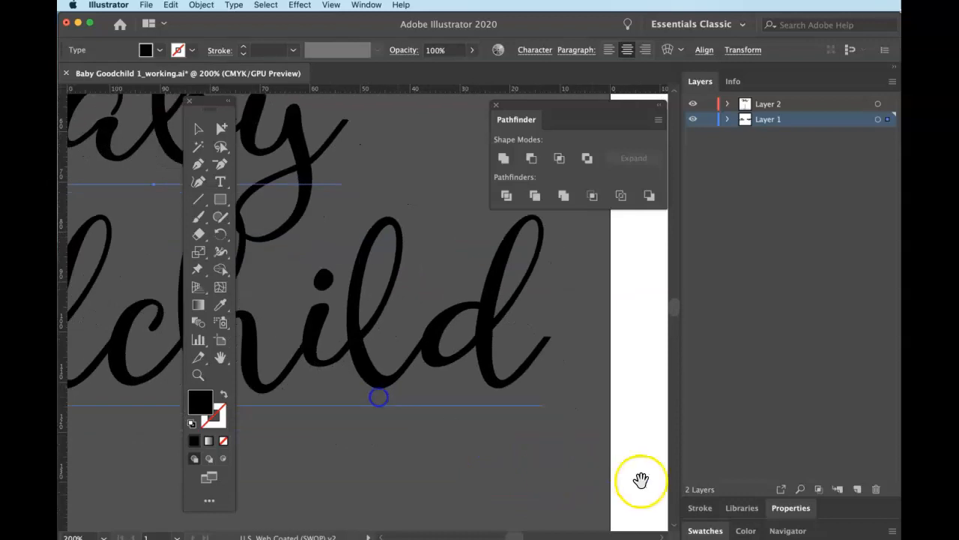
left_click_drag(640, 479, 417, 417)
left_click_drag(577, 437, 433, 347)
left_click_drag(629, 408, 417, 334)
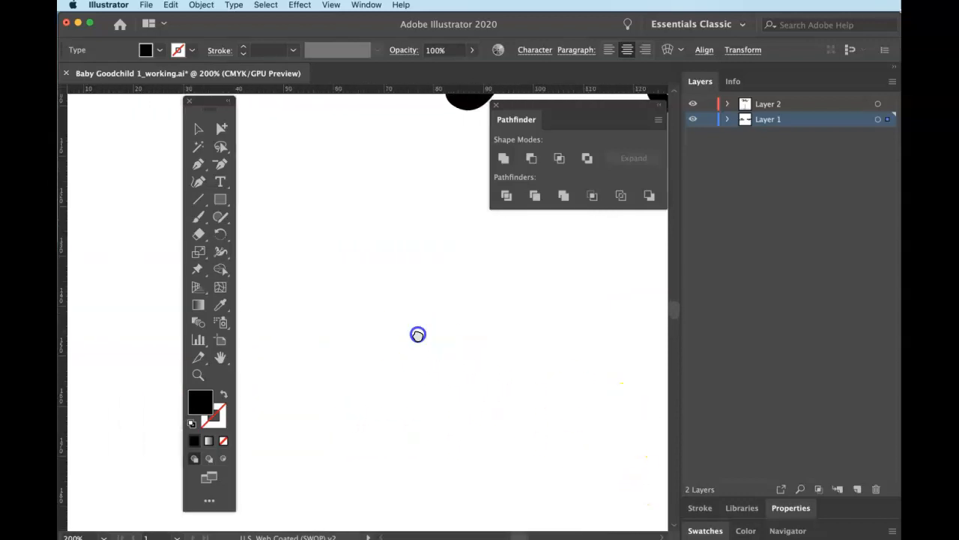
left_click_drag(572, 394, 356, 394)
mouse_move(452, 366)
left_mouse_down()
mouse_move(440, 355)
mouse_move(323, 338)
left_mouse_up()
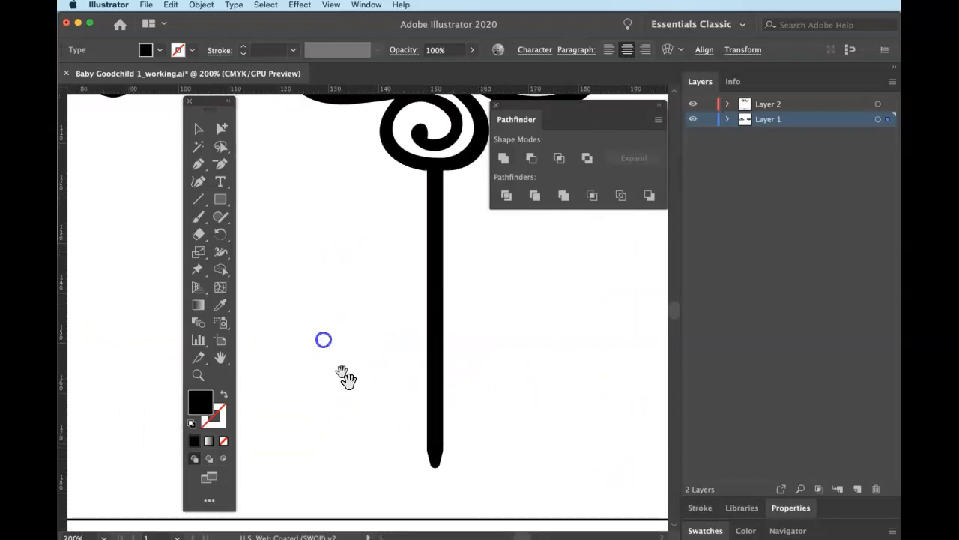
left_click_drag(221, 145, 252, 162)
mouse_move(416, 419)
left_mouse_down()
mouse_move(439, 471)
mouse_move(457, 474)
left_mouse_up()
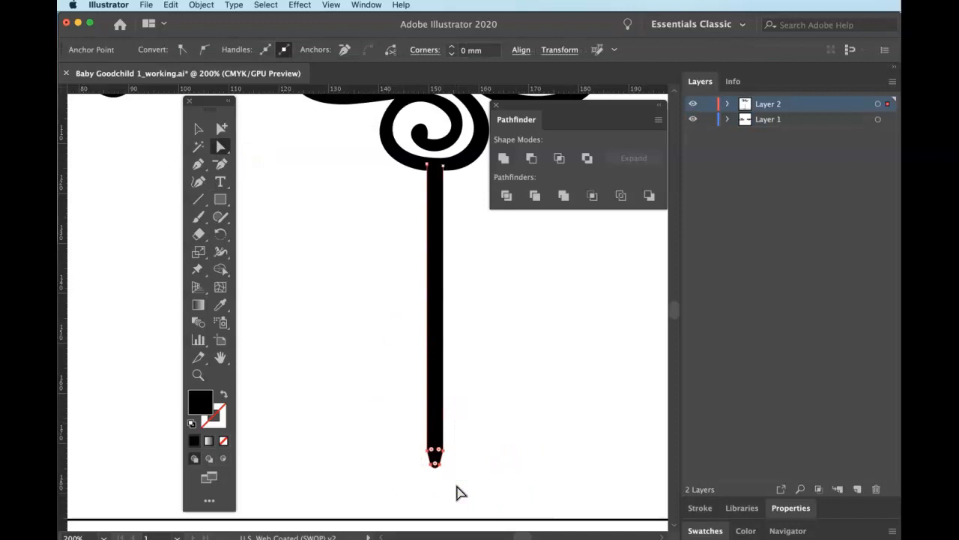
key("Up")
key("Up")
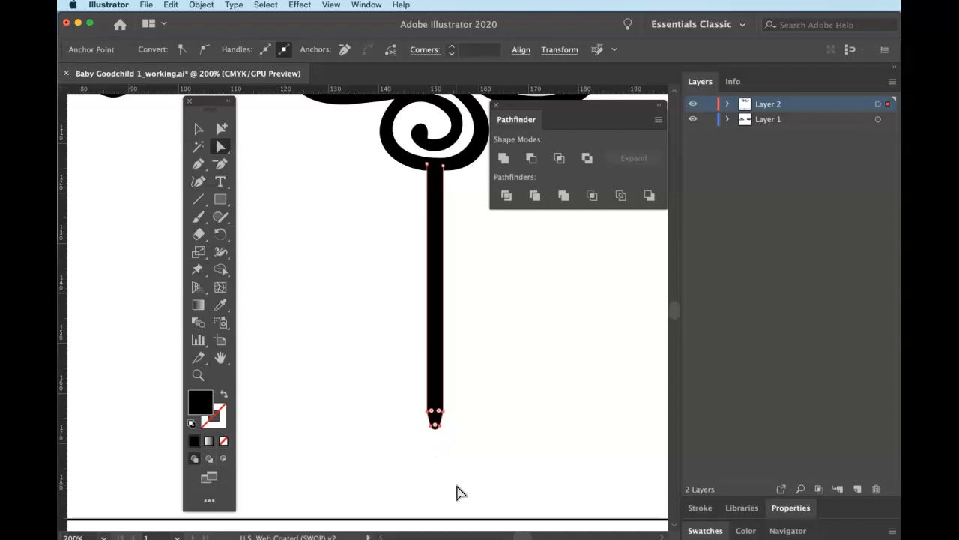
Return to the Selection tool, zoom out to the full artboard, and marquee-select the topper artwork.
key("v")
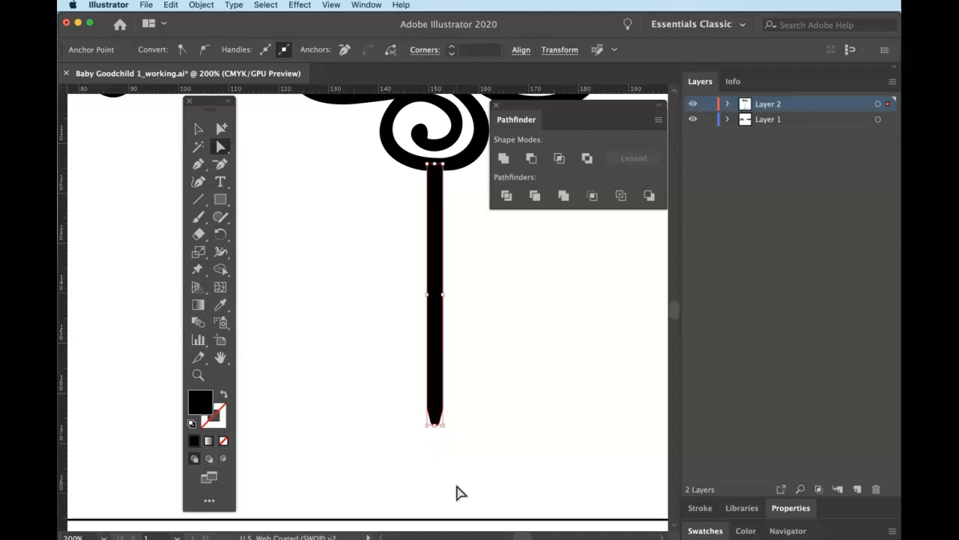
key("super+equal")
key("super+minus")
key("super+minus")
key("super+minus")
key("super+minus")
key("super+minus")
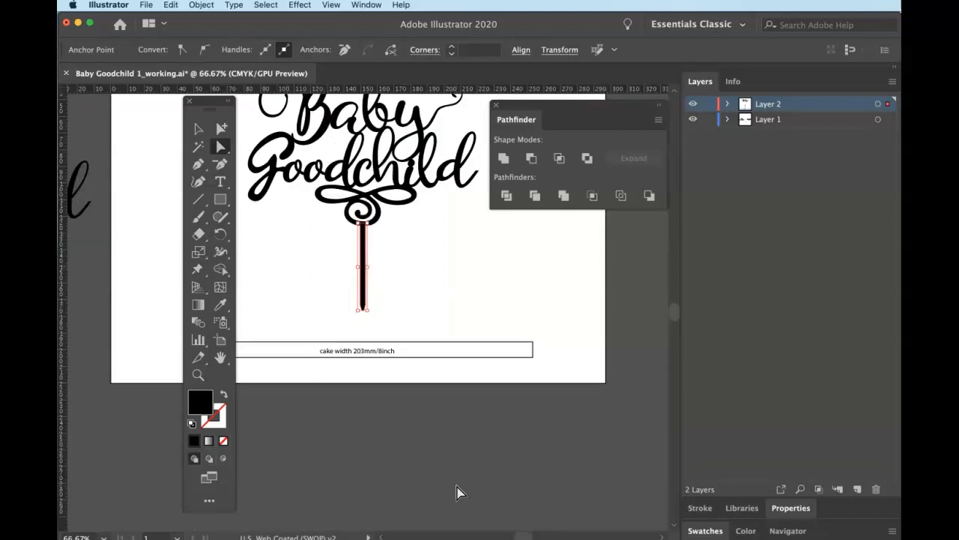
key("super+minus")
left_click_drag(407, 278, 486, 381)
left_click_drag(315, 220, 568, 364)
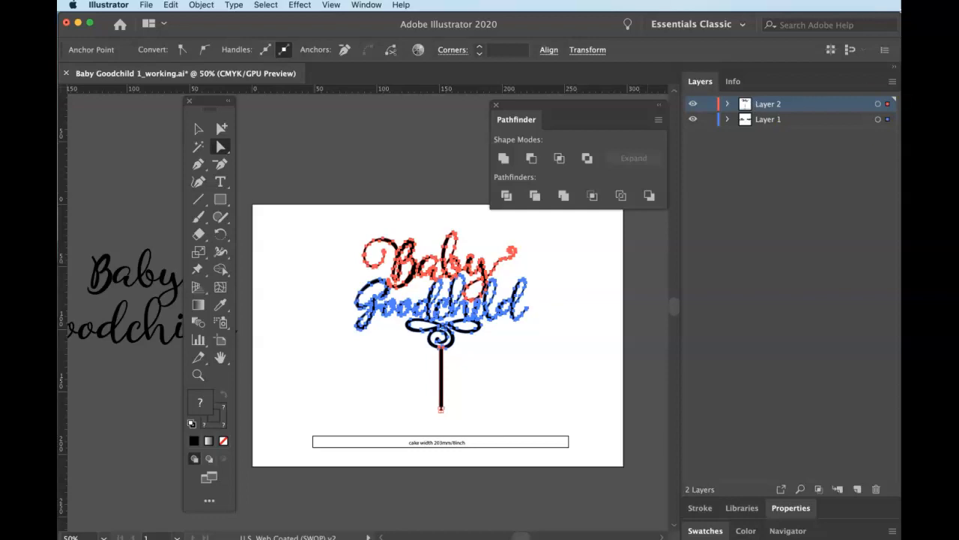
Select all the artwork, zoom to 150% to inspect the lettering paths, and show the Stroke panel.
left_click(393, 367)
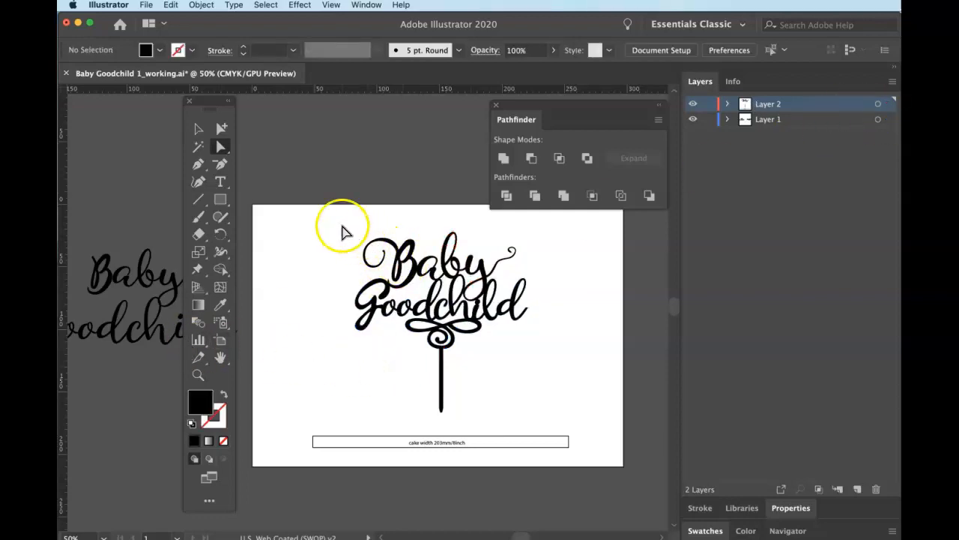
key("super+a")
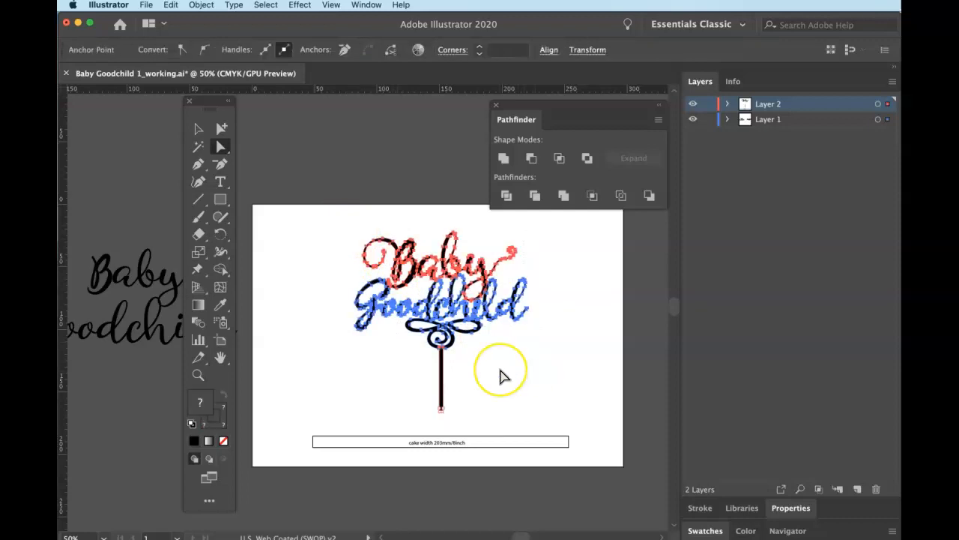
key("super+equal")
key("super+equal")
key("super+equal")
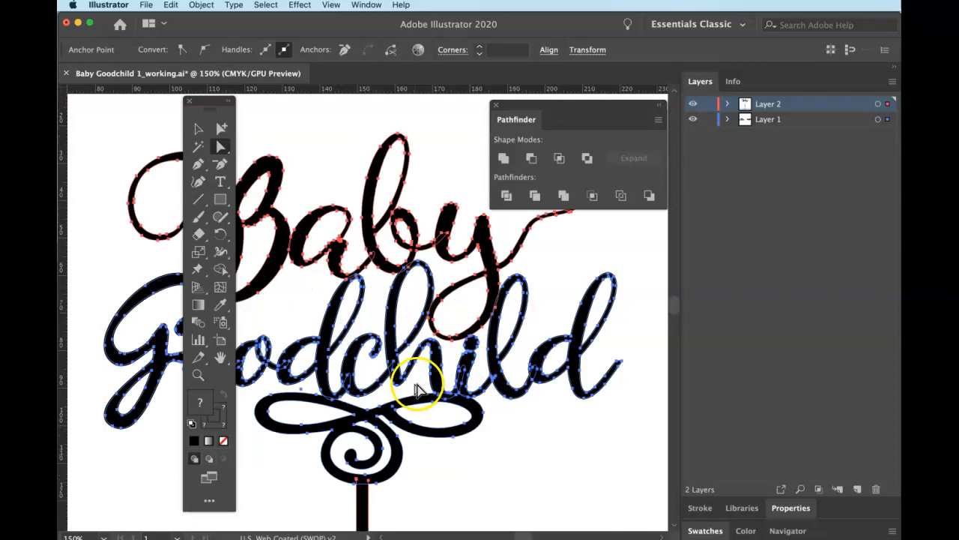
left_click_drag(381, 364, 471, 378)
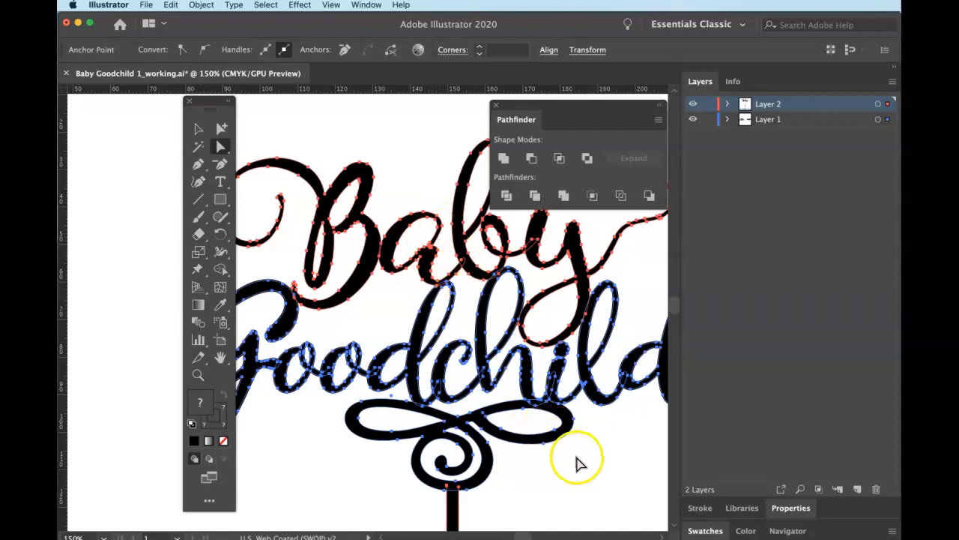
left_click_drag(595, 478, 432, 458)
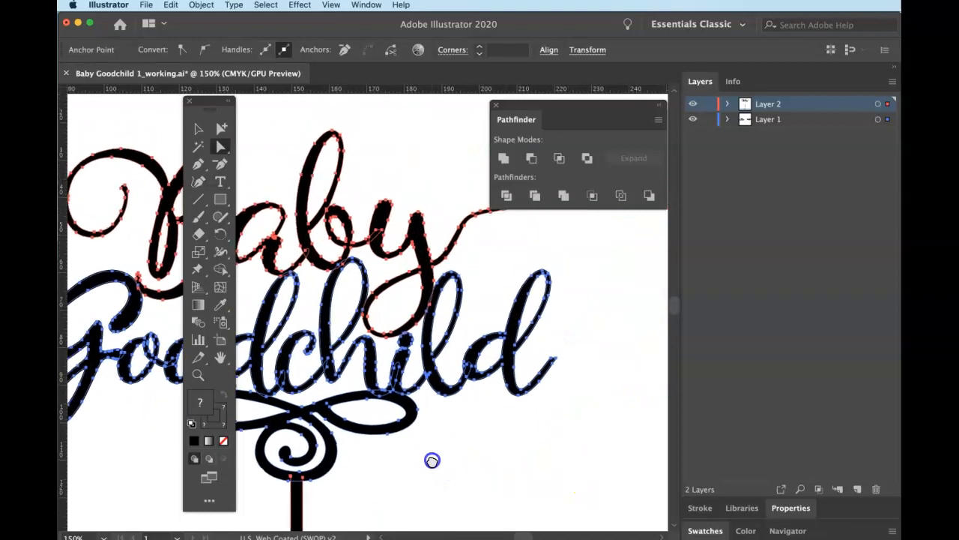
left_click_drag(375, 379, 501, 460)
left_click_drag(426, 443, 485, 448)
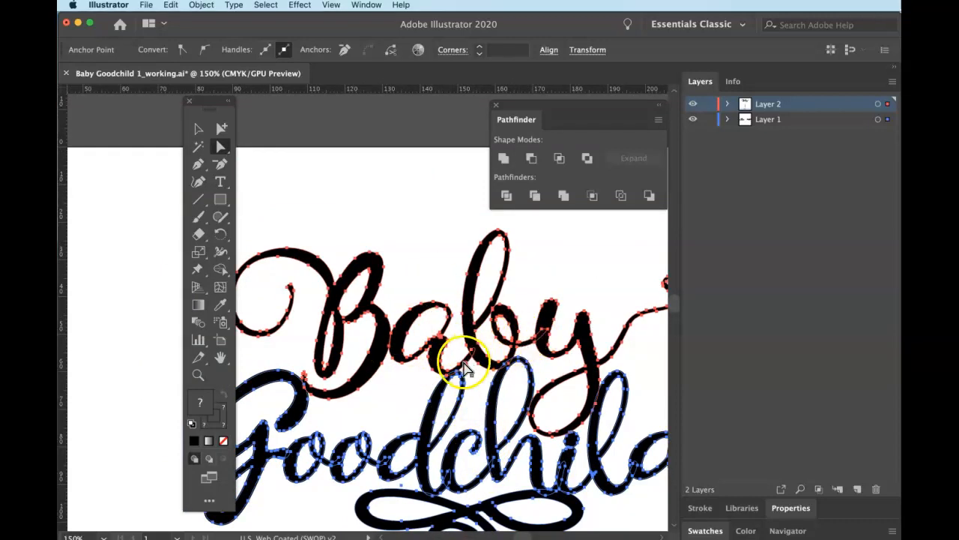
scroll(450, 380, "left", 1)
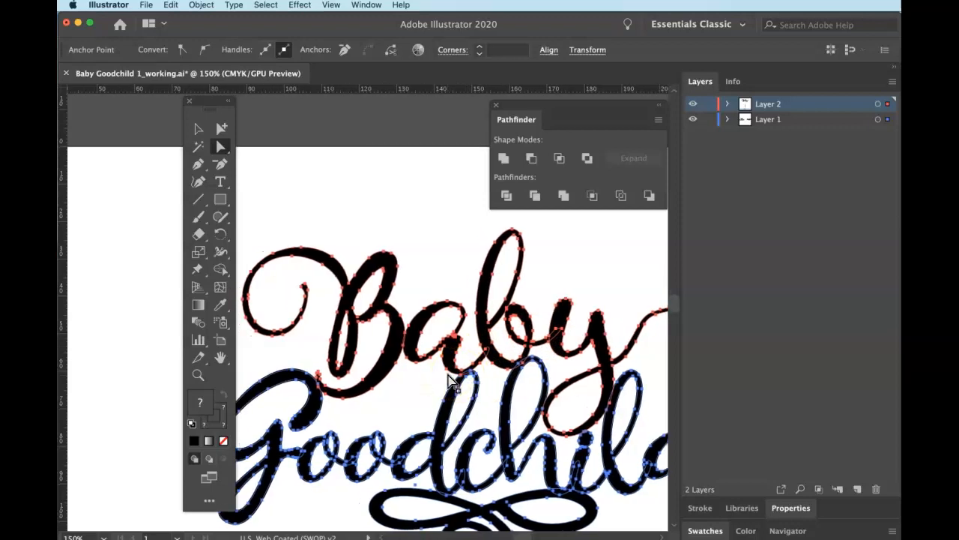
scroll(450, 380, "down", 5)
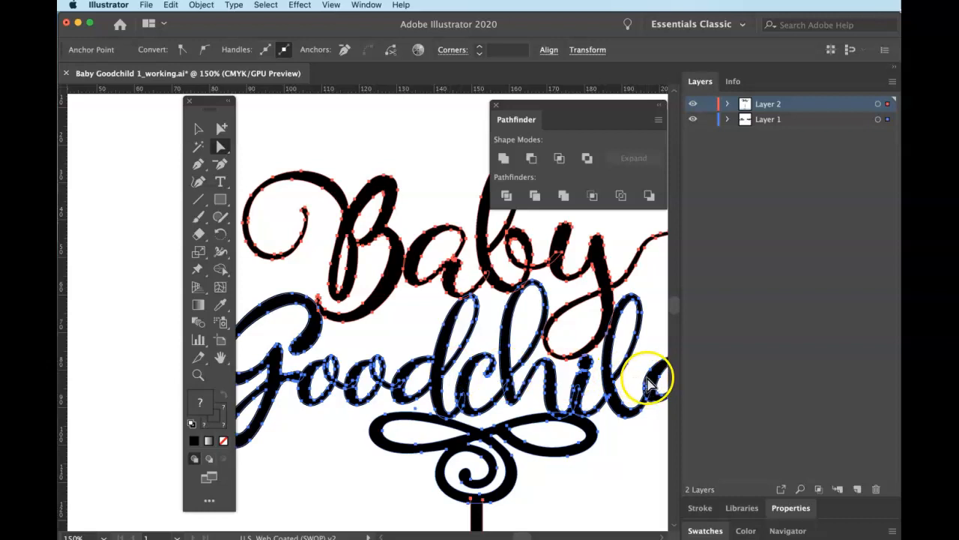
left_click(703, 508)
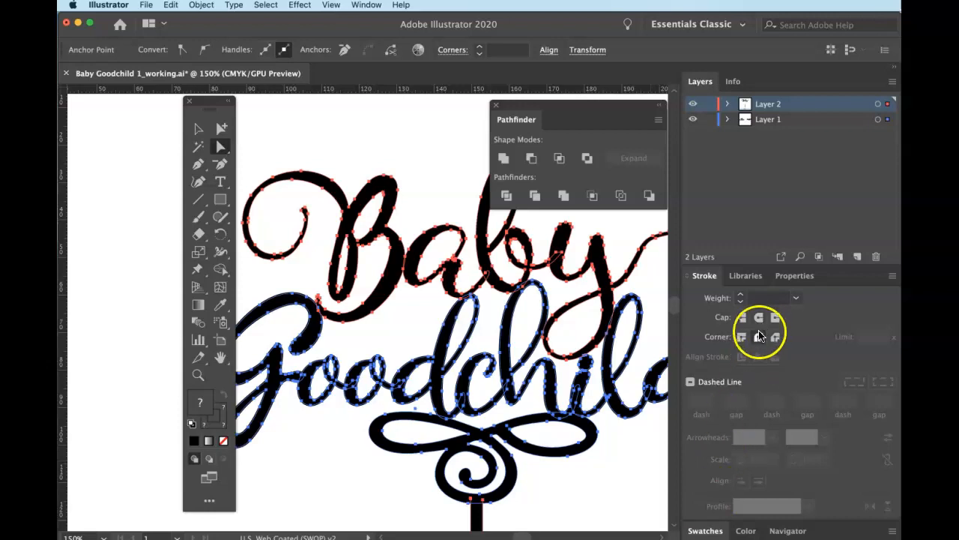
Set the selected artwork's stroke weight to 2 pt and zoom out to the whole topper.
left_click(796, 299)
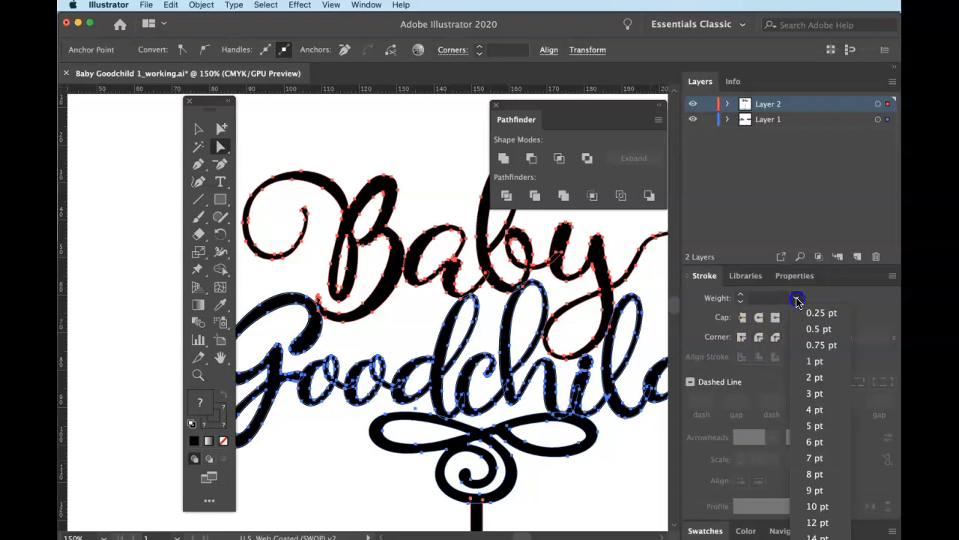
left_click(806, 363)
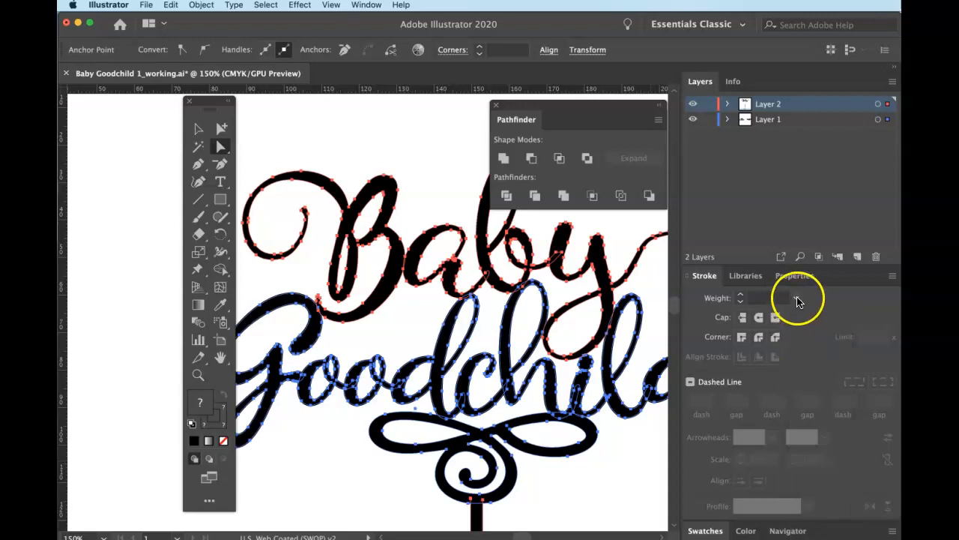
left_click(753, 298)
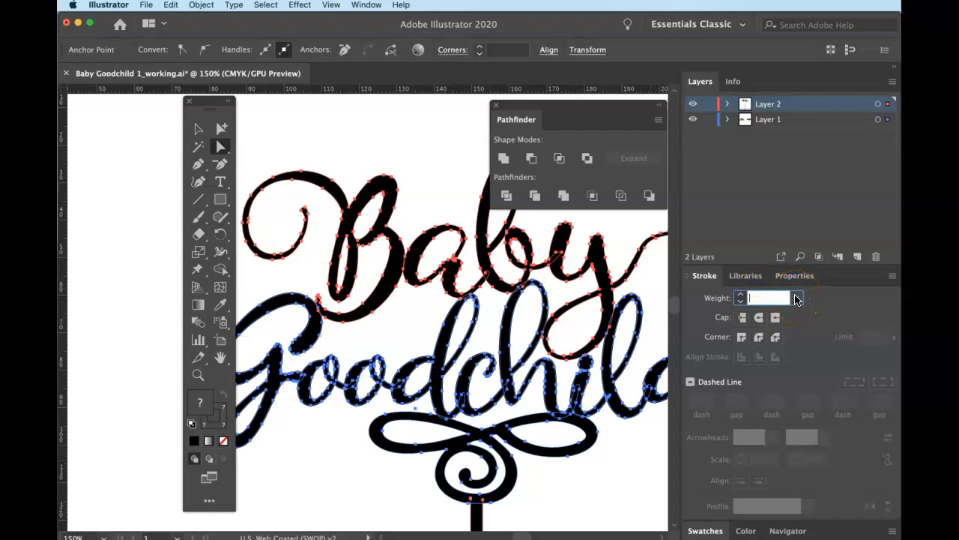
left_click(797, 298)
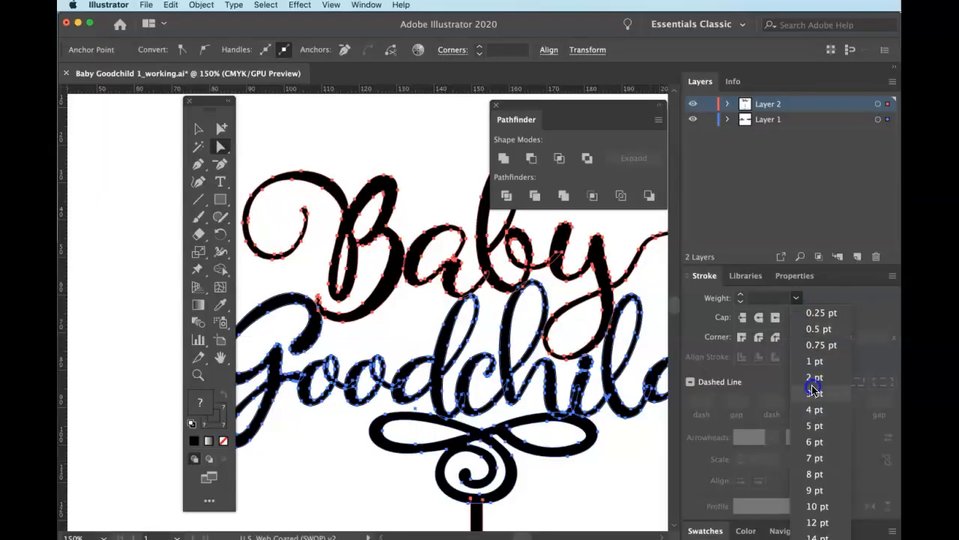
left_click(813, 379)
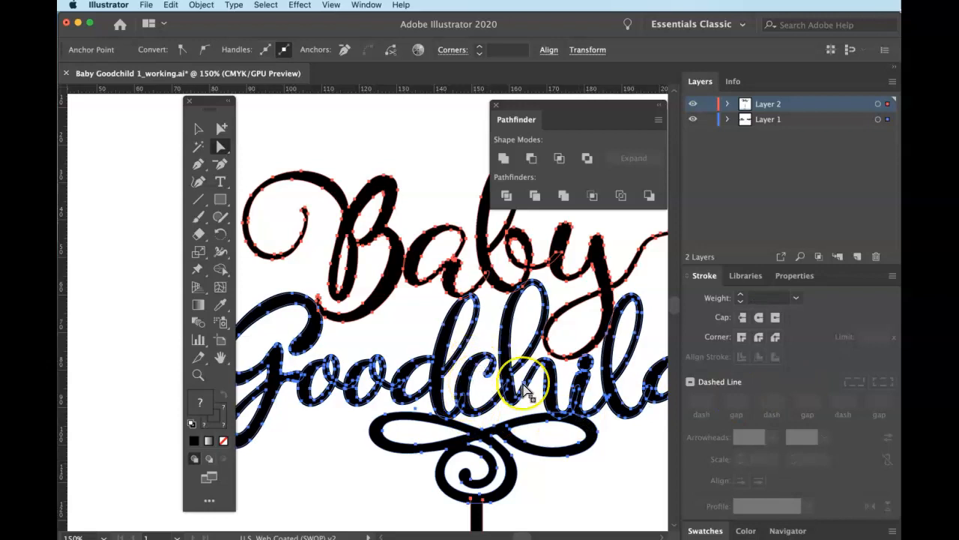
key("super+minus")
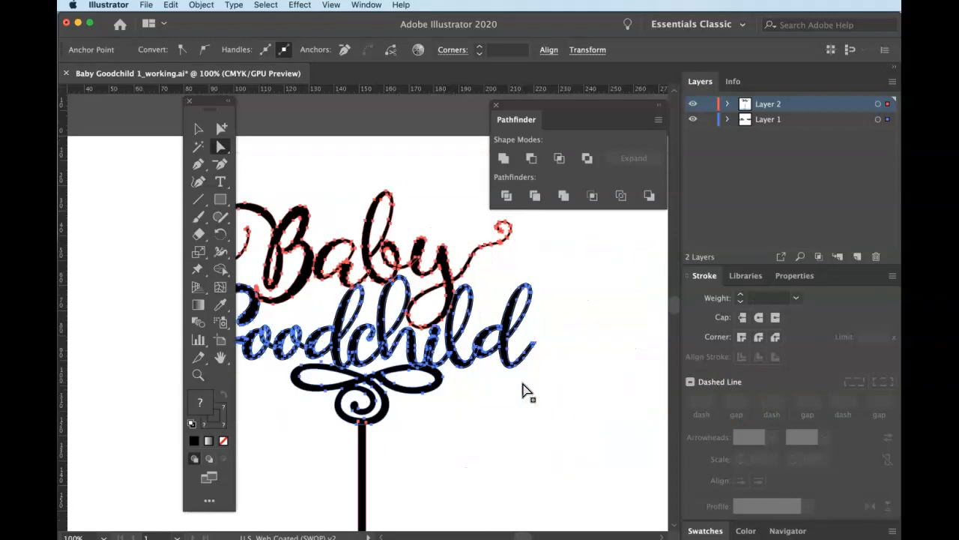
mouse_move(443, 402)
left_mouse_down()
mouse_move(527, 398)
mouse_move(527, 408)
left_mouse_up()
left_click(797, 303)
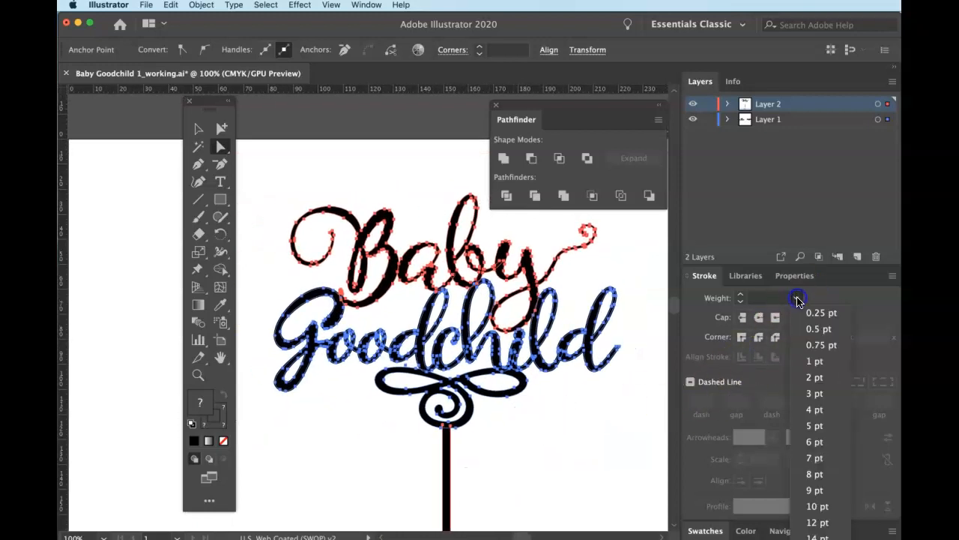
left_click(531, 453)
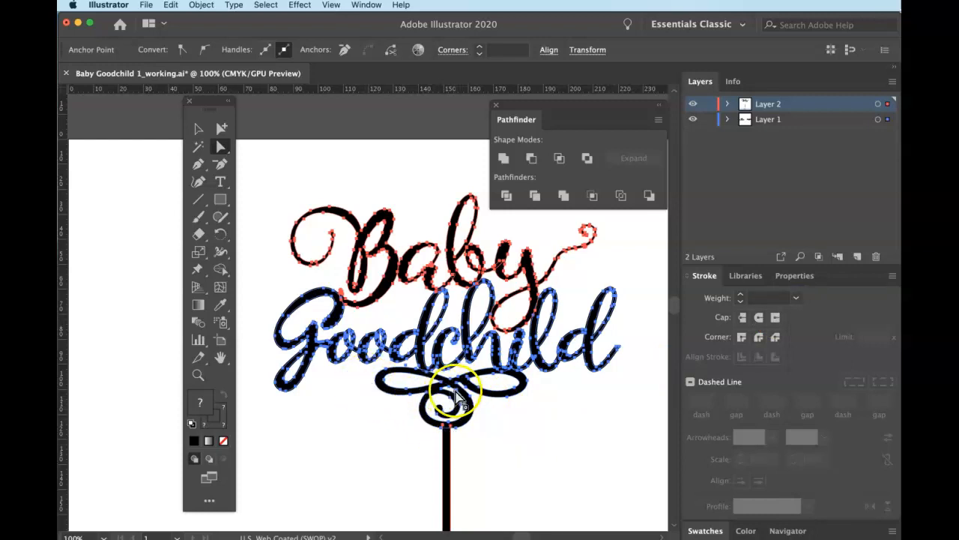
Switch to Group Selection and marquee-select the Baby and Goodchild lettering.
left_click(215, 138)
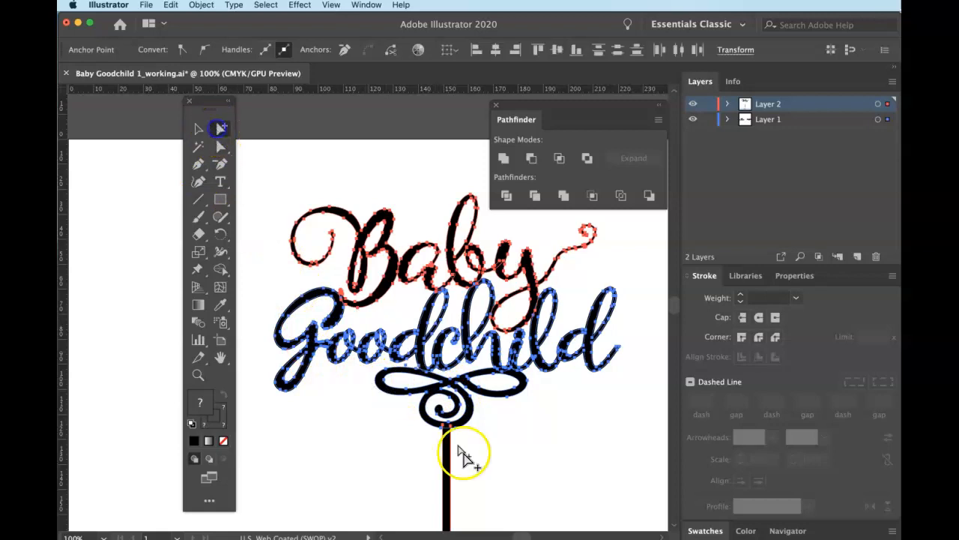
left_click(488, 484)
left_click(437, 457)
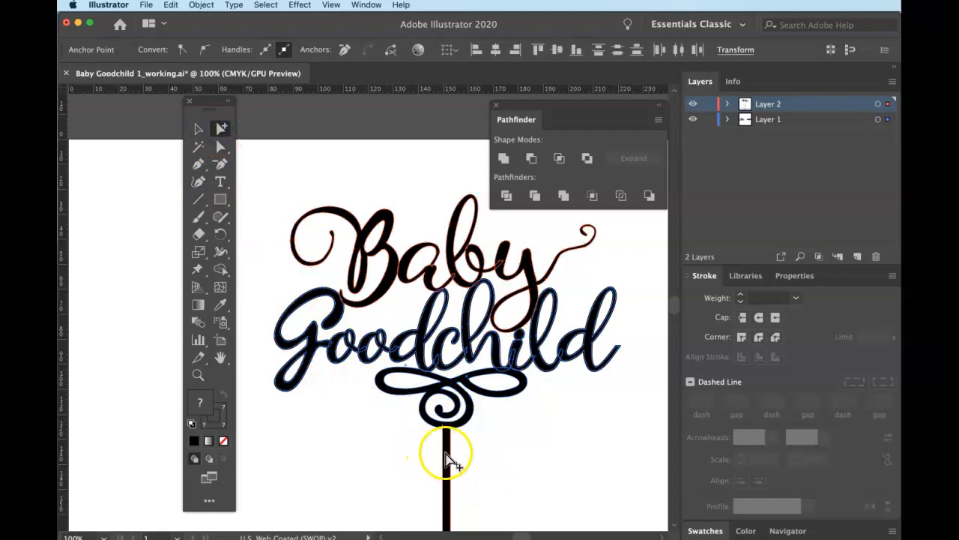
left_click(457, 416)
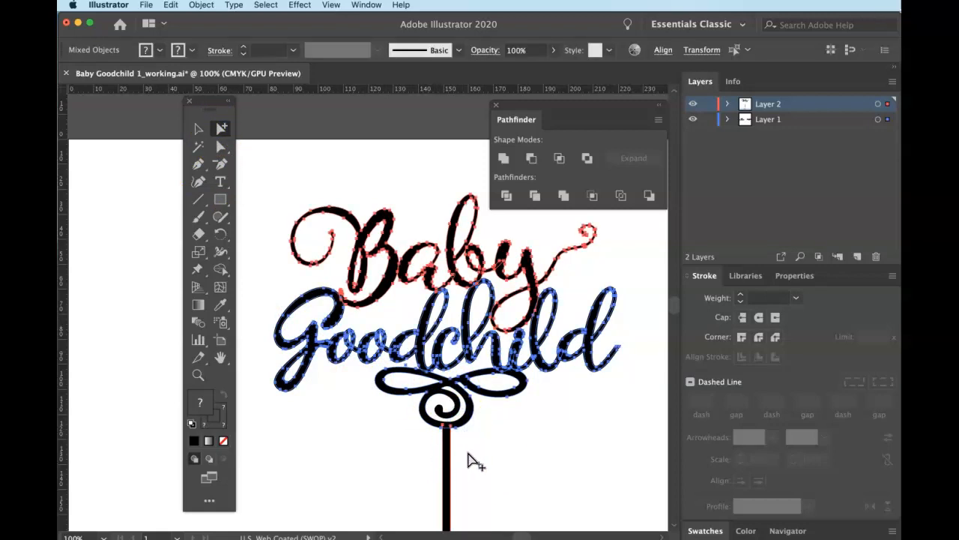
left_click(447, 448)
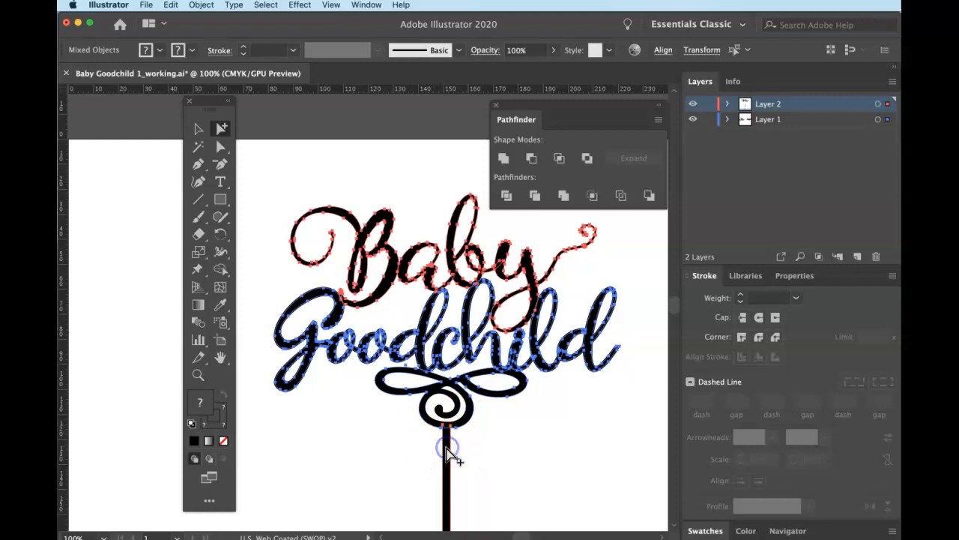
left_click(517, 460)
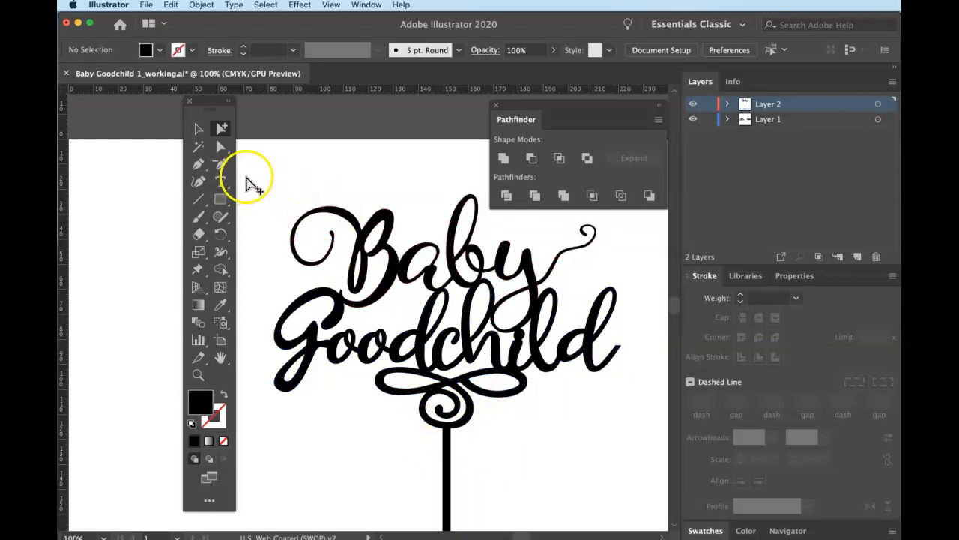
left_click_drag(248, 175, 623, 360)
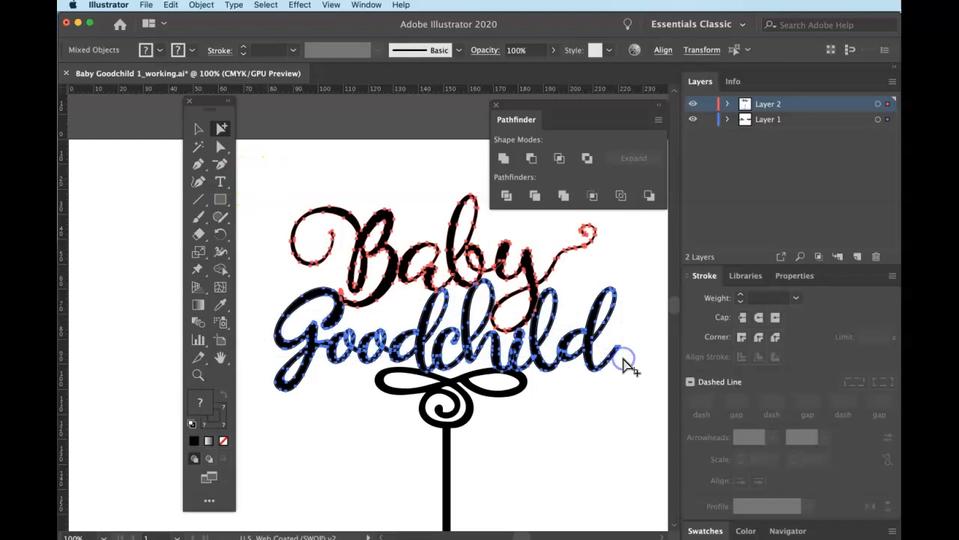
Raise the lettering's stroke weight from 2 pt to 3 pt, then marquee-select the word Baby.
left_click(763, 360)
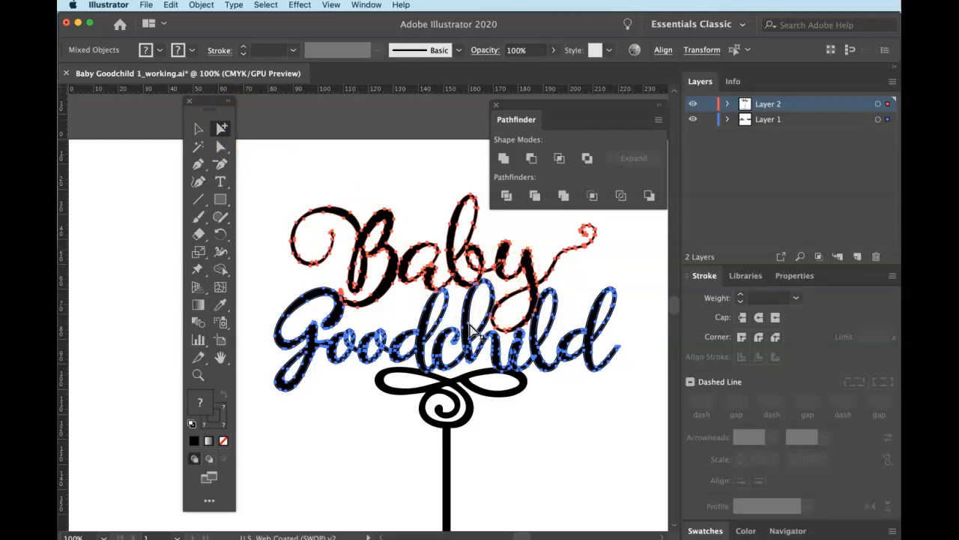
left_click(799, 301)
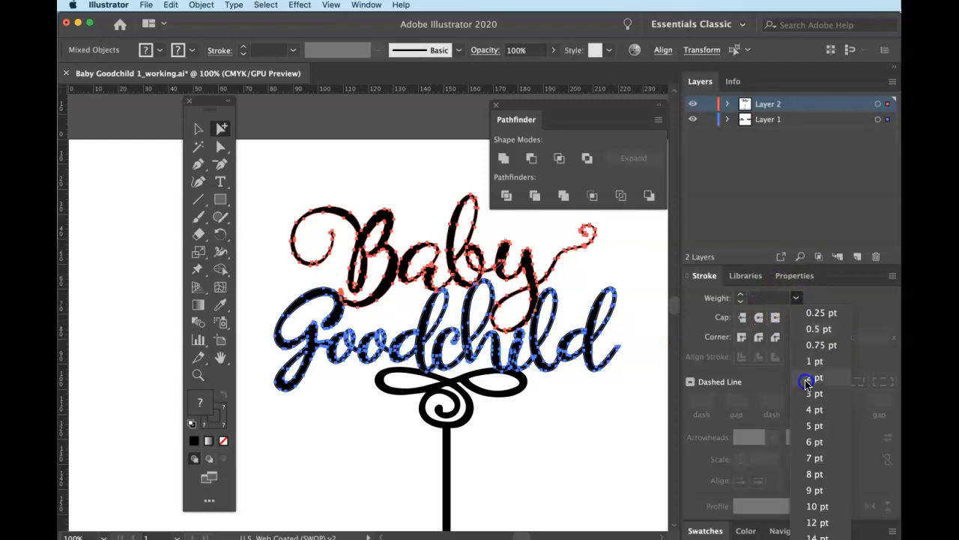
left_click(806, 382)
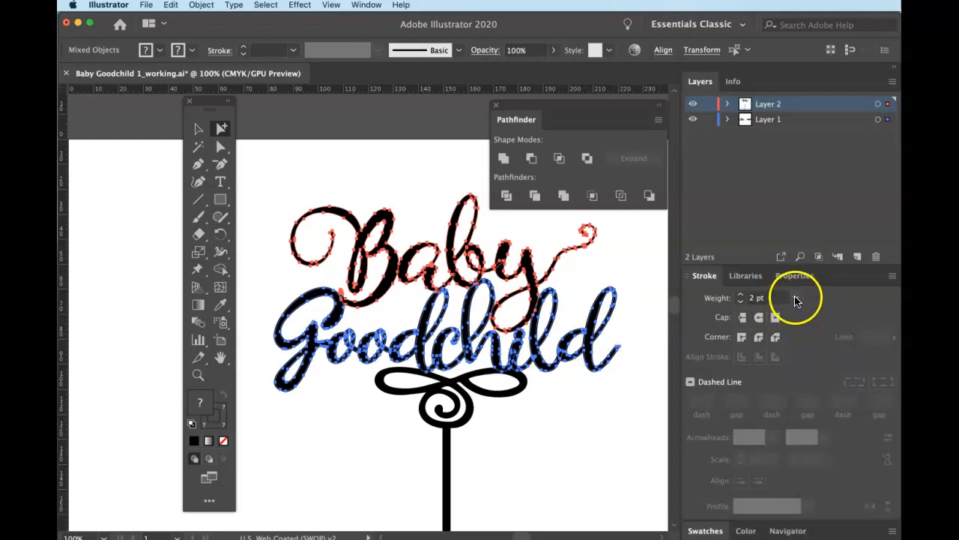
left_click(796, 300)
left_click(806, 392)
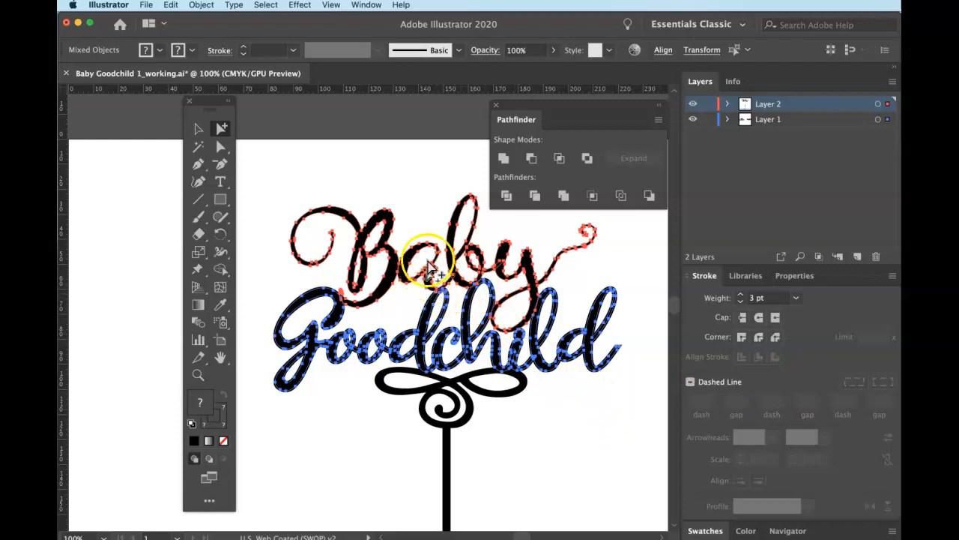
left_click_drag(284, 194, 518, 262)
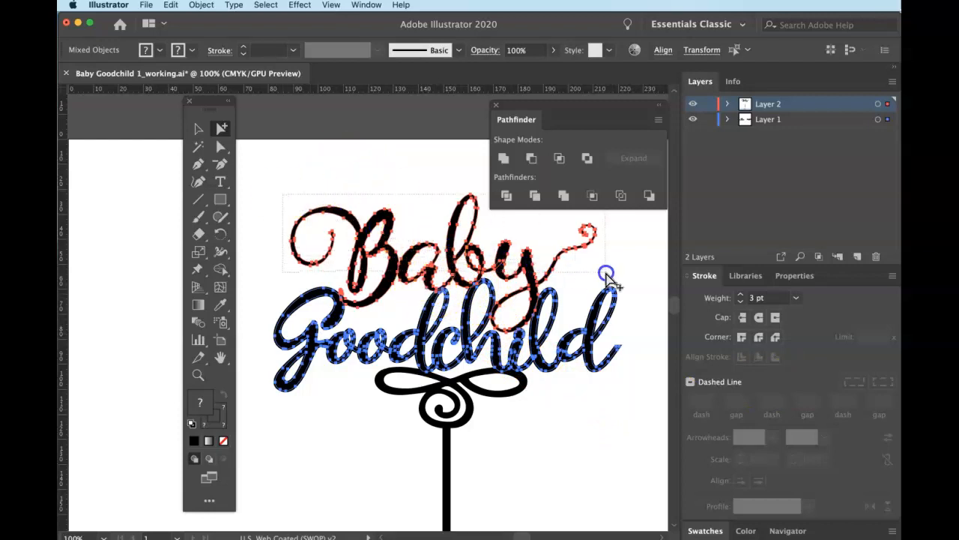
left_click_drag(607, 276, 607, 276)
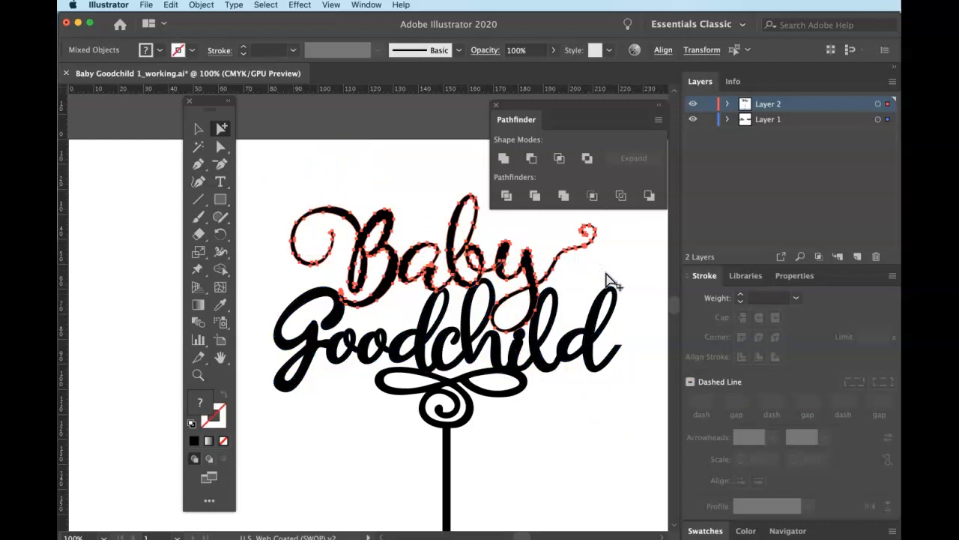
After trying 2 pt and 1 pt, set Baby's stroke weight to 1.5 pt and deselect.
left_click(797, 298)
left_click(810, 378)
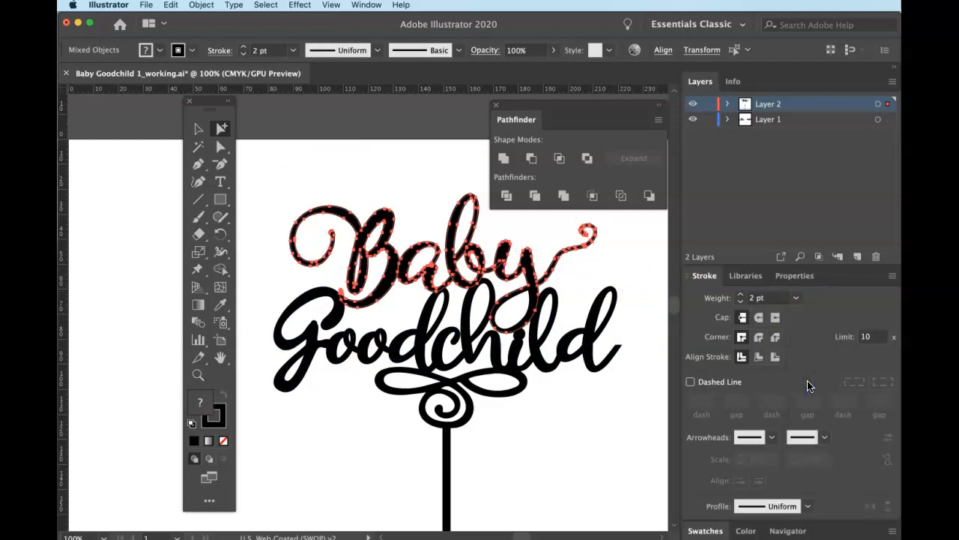
left_click(797, 297)
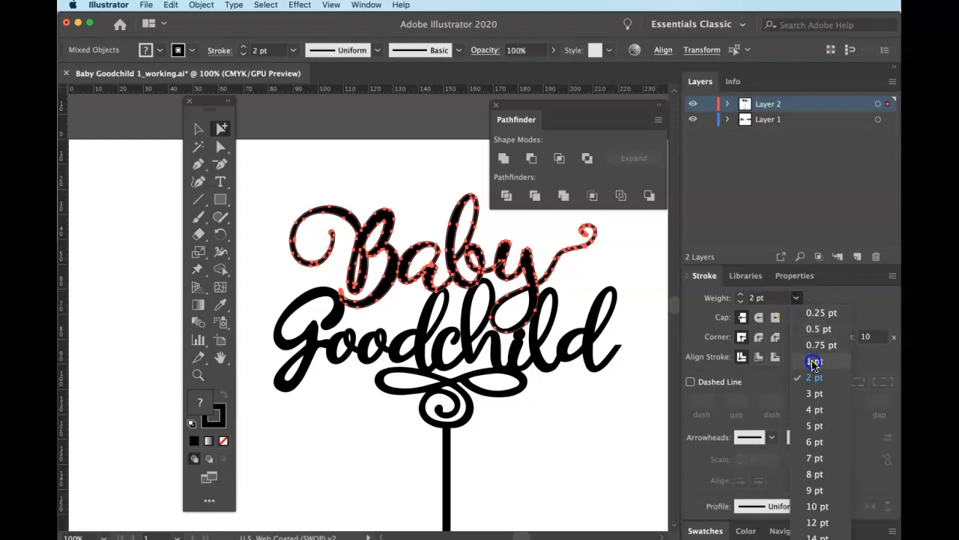
left_click(815, 362)
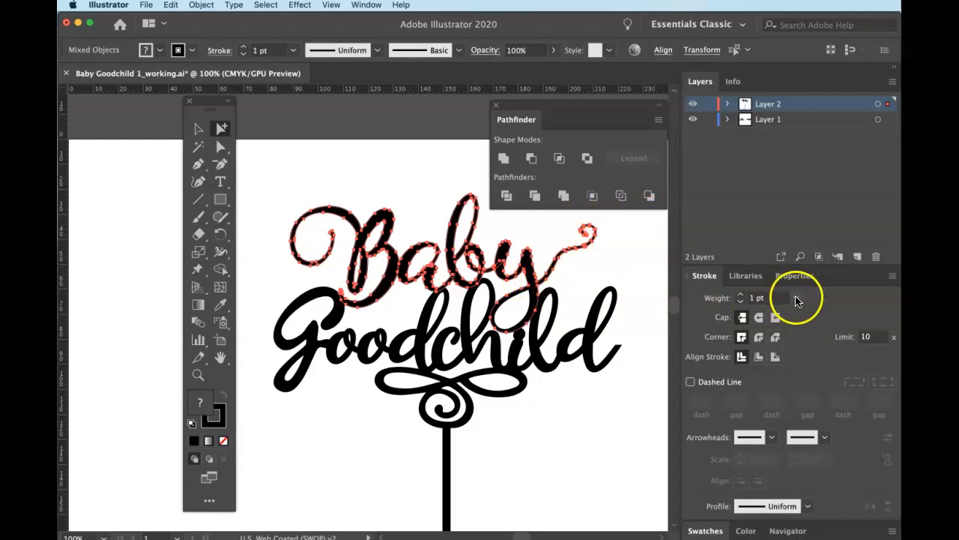
left_click(755, 298)
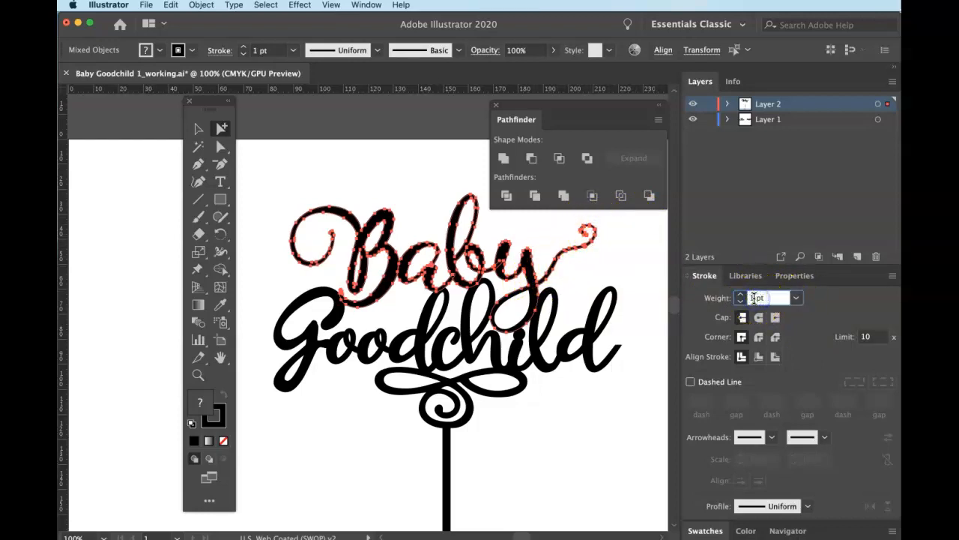
key("Return")
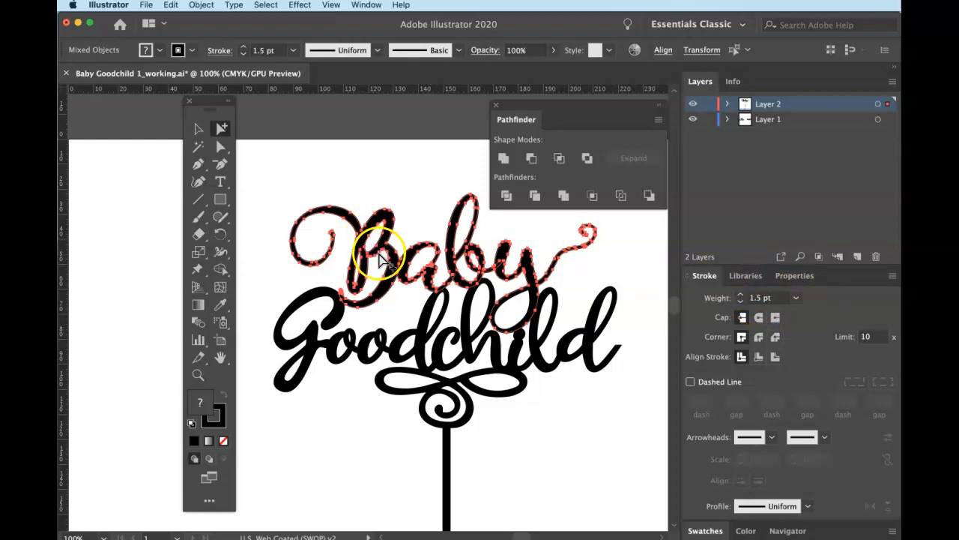
left_click(423, 188)
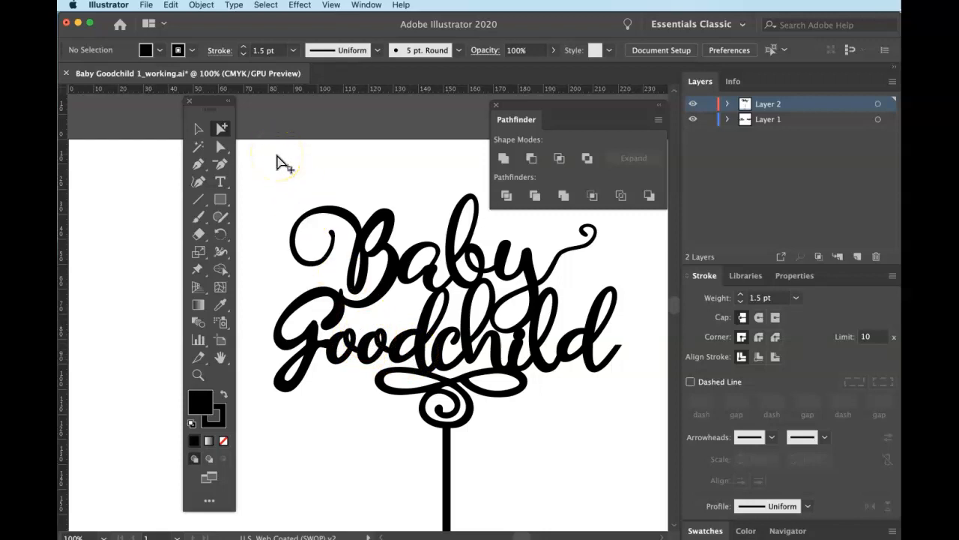
left_click(389, 282)
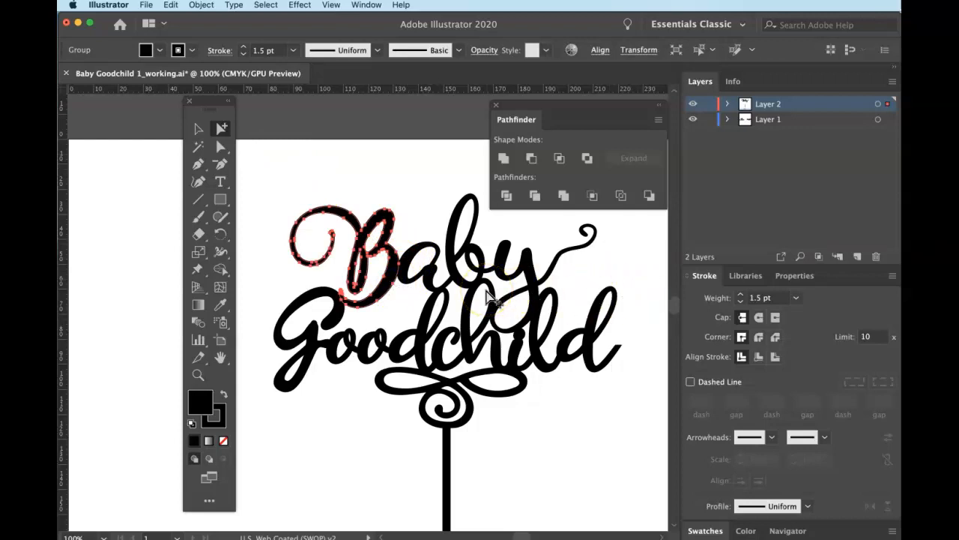
left_click(404, 281)
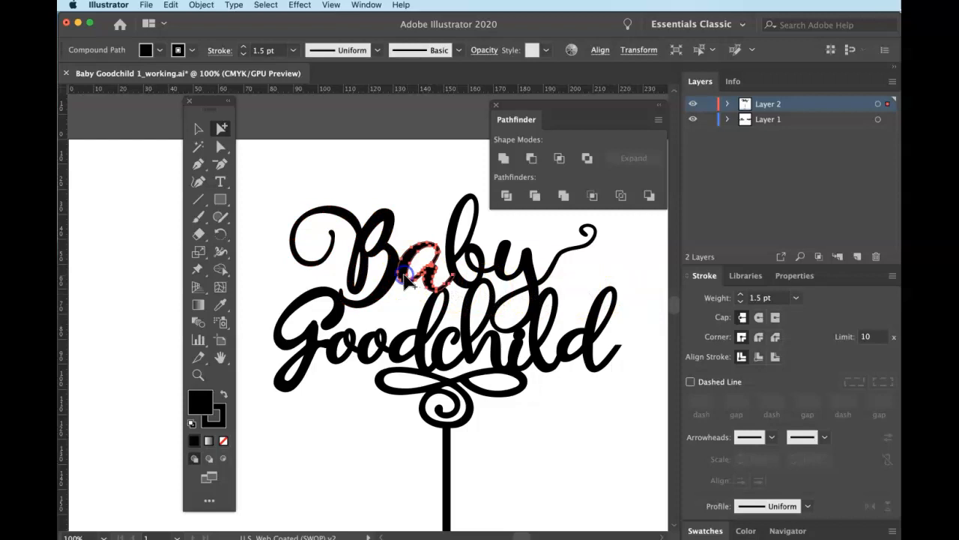
left_click(452, 262)
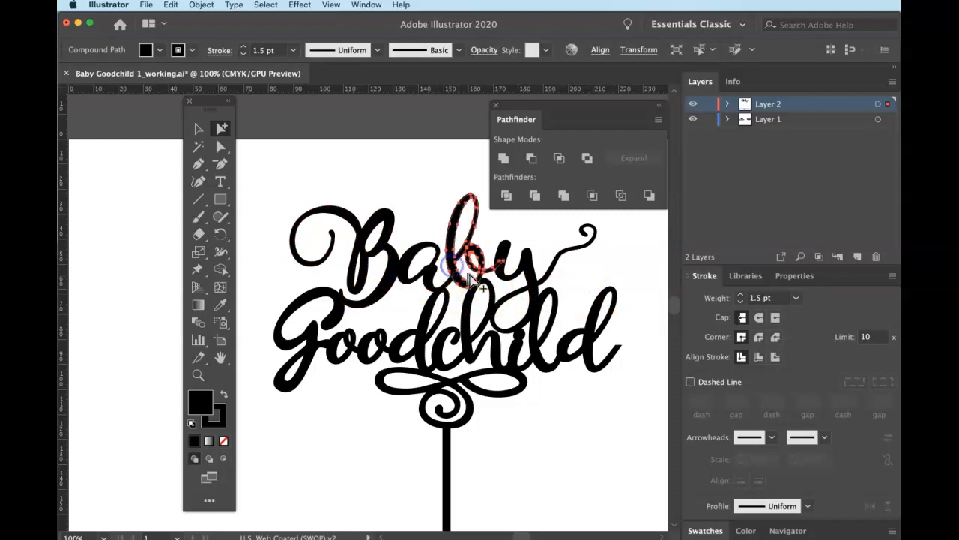
left_click(516, 262)
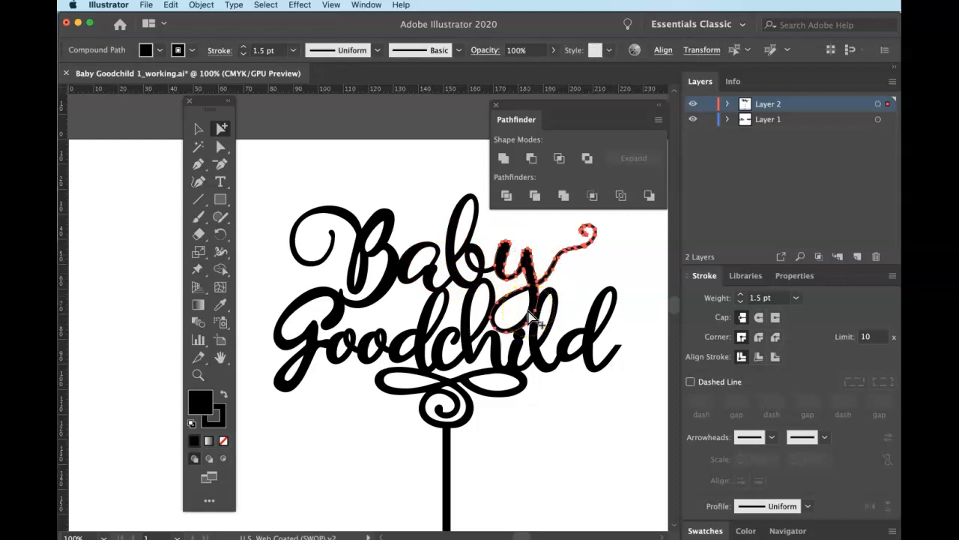
left_click(339, 314)
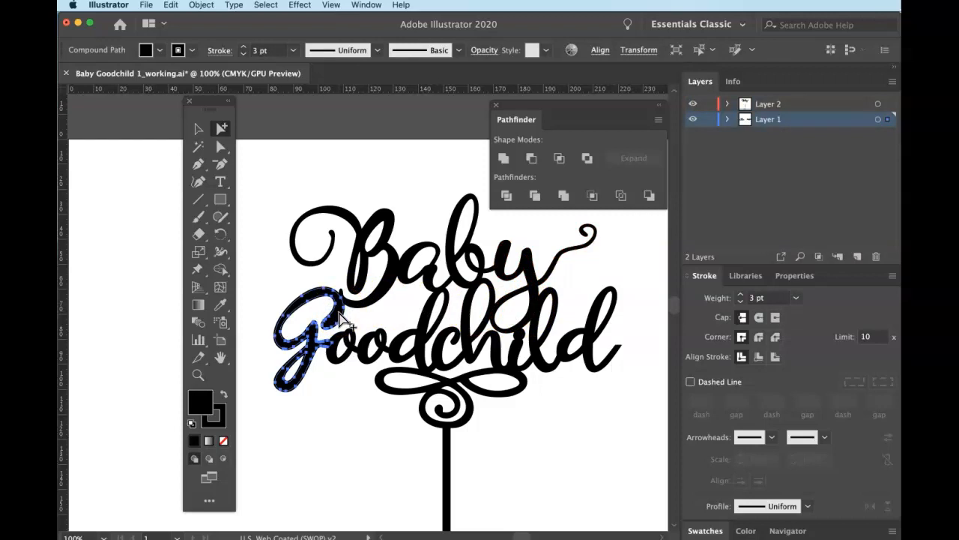
Zoom in to check the joined G's anchor points, then zoom out and frame the full lettering.
key("super+equal")
key("super+equal")
key("super+equal")
key("super+equal")
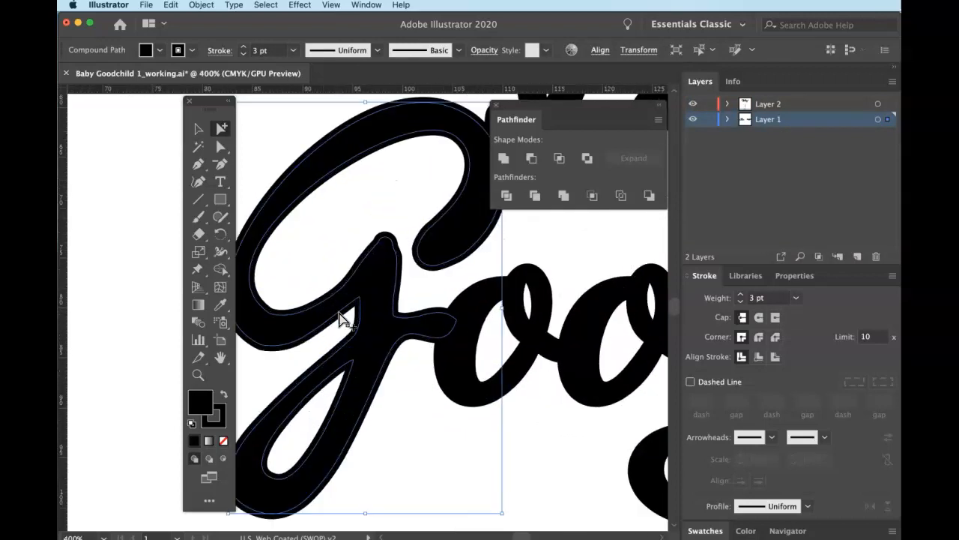
key("super+equal")
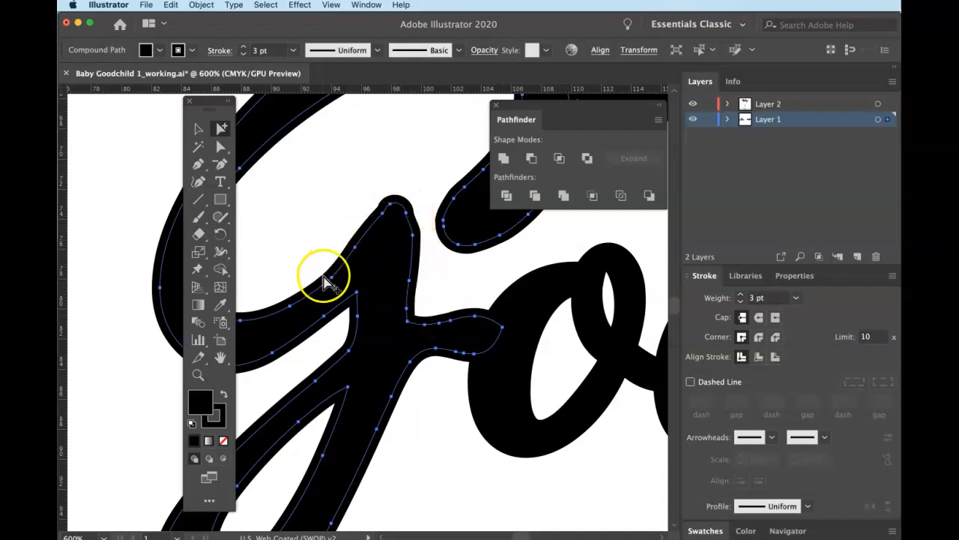
key("super+minus")
key("super+minus")
key("super+minus")
key("super+minus")
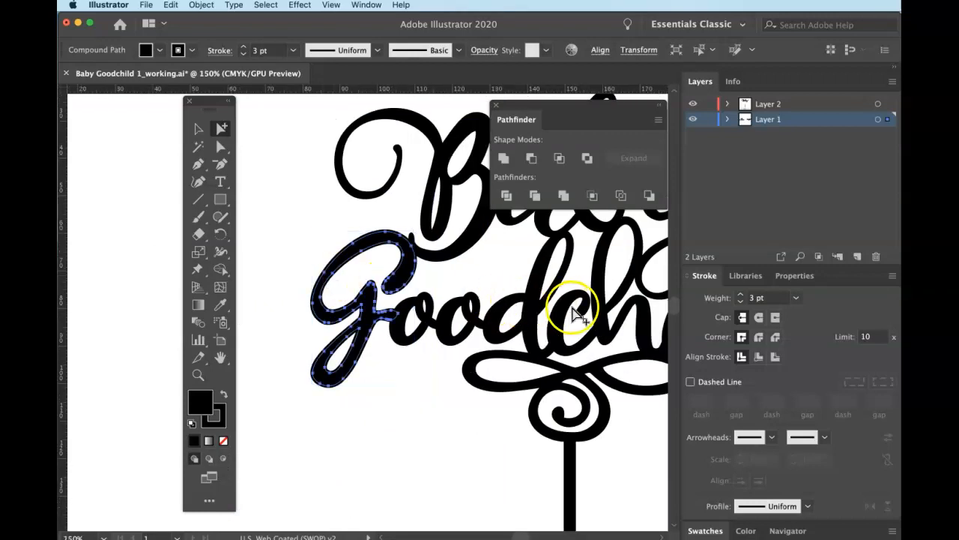
left_click_drag(573, 311, 420, 347)
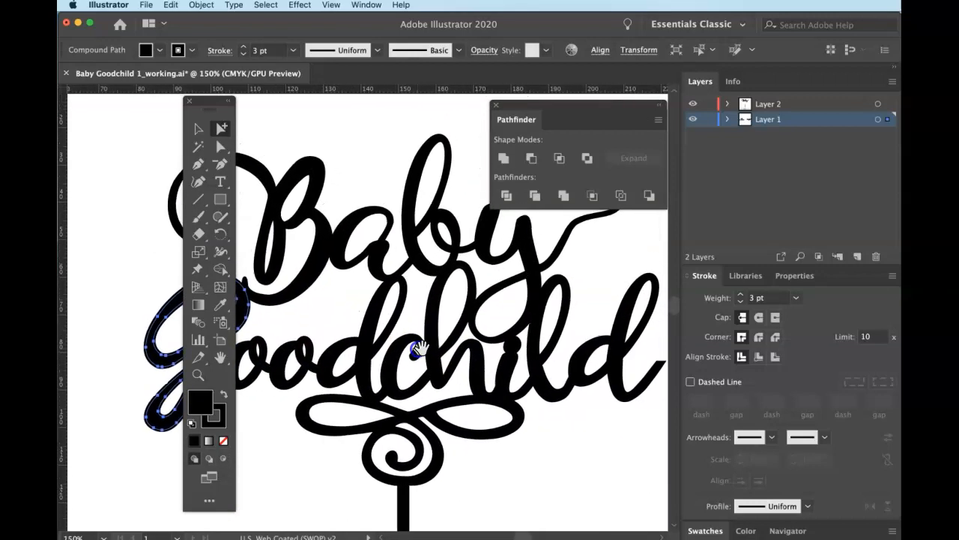
left_click_drag(214, 101, 583, 406)
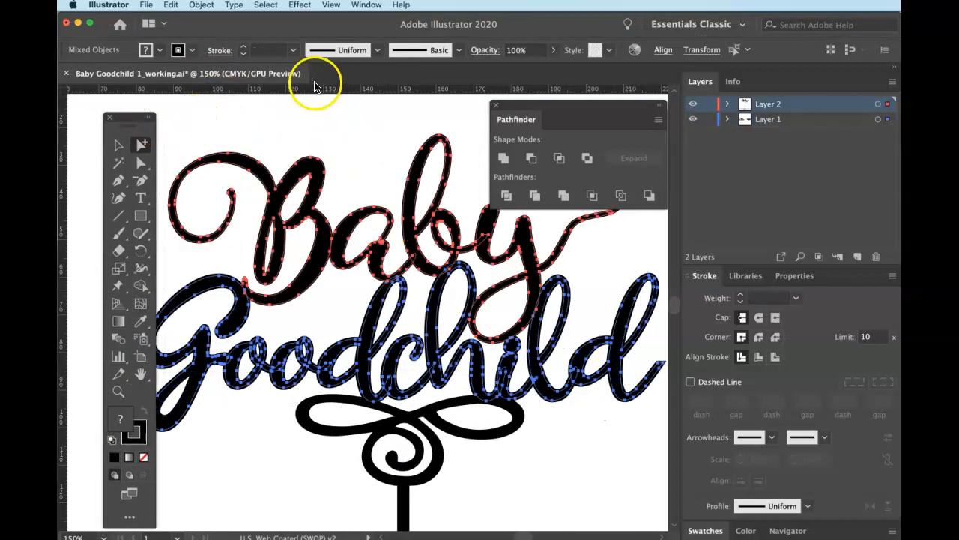
Expand the selected lettering with Object > Expand, keeping Fill and Stroke checked.
left_click(201, 5)
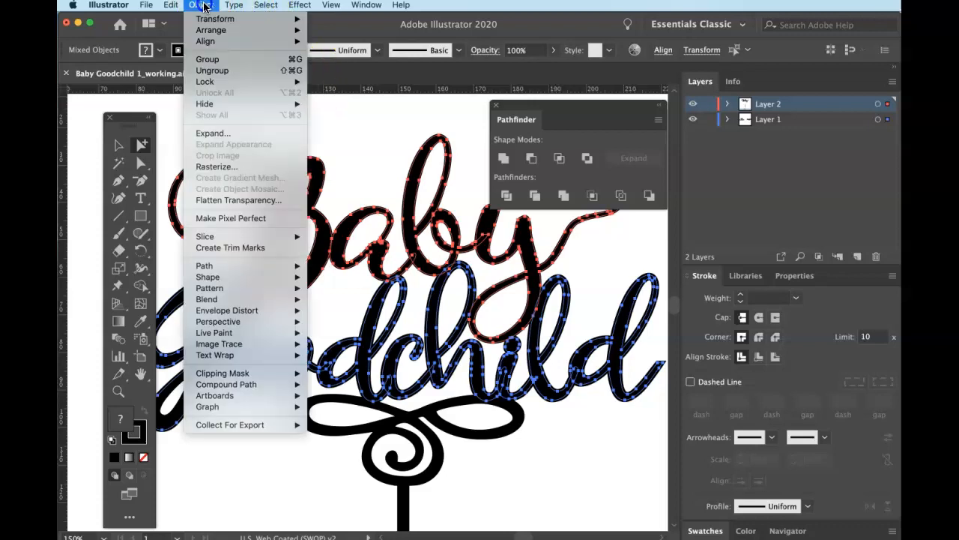
left_click(220, 135)
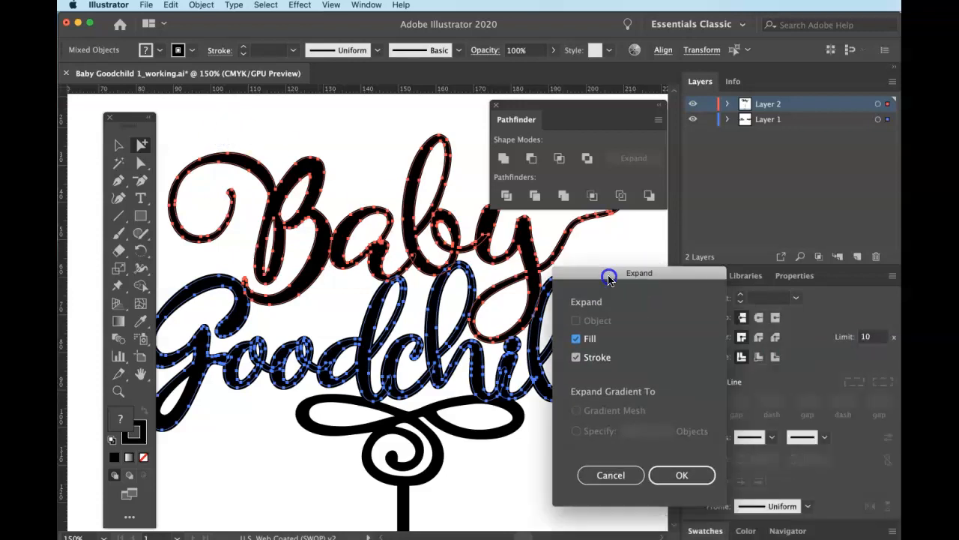
left_click(681, 476)
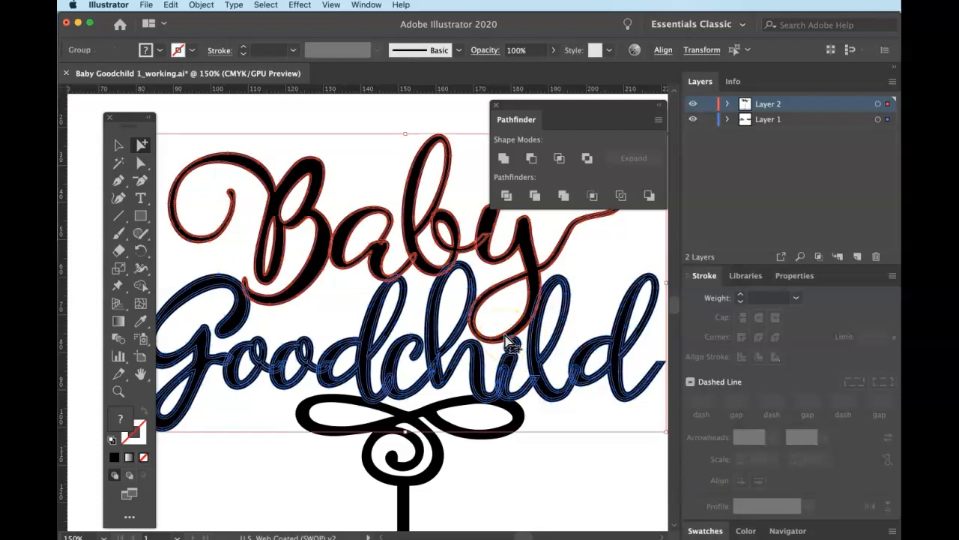
Unite the expanded lettering outlines into one compound path with Pathfinder, then zoom out to 100%.
scroll(506, 341, "up", 3)
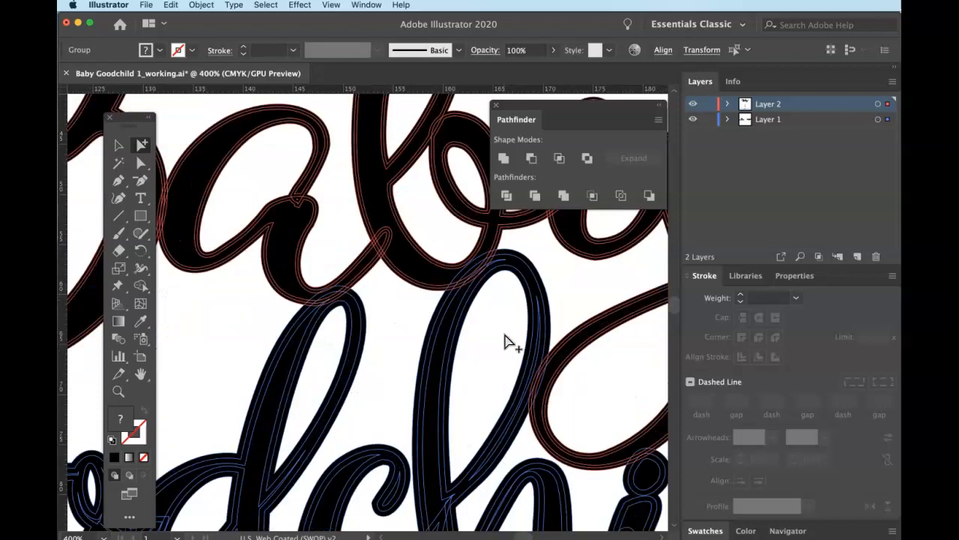
scroll(507, 341, "up", 3)
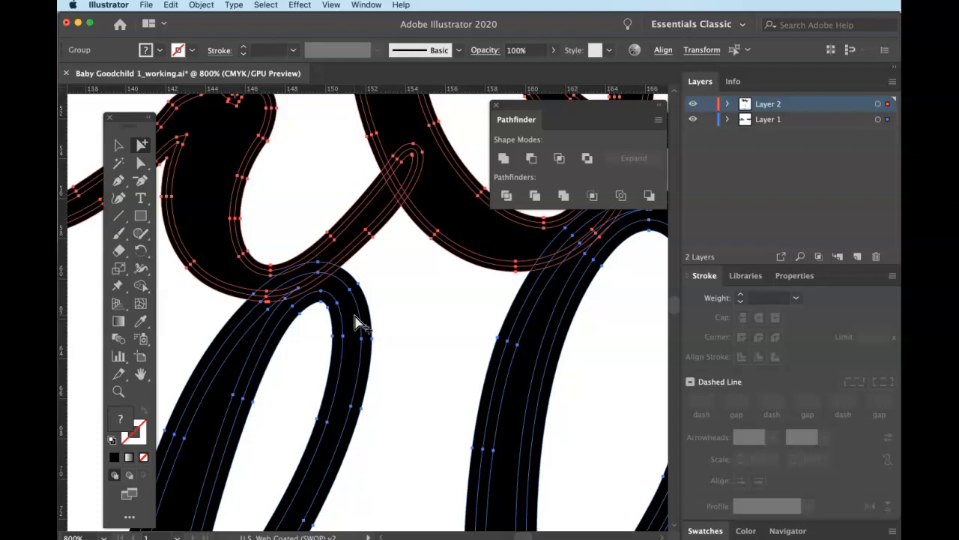
left_click_drag(543, 108, 537, 115)
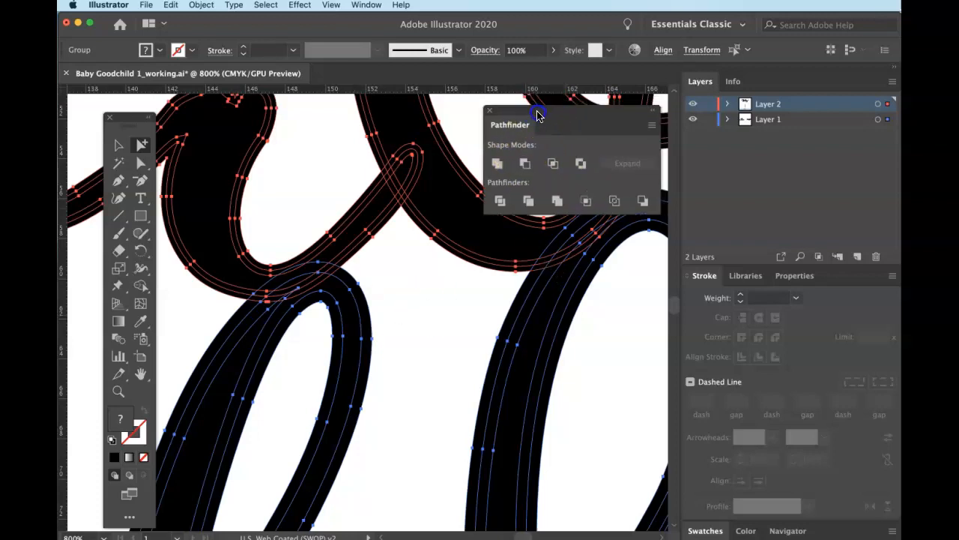
left_click(497, 164)
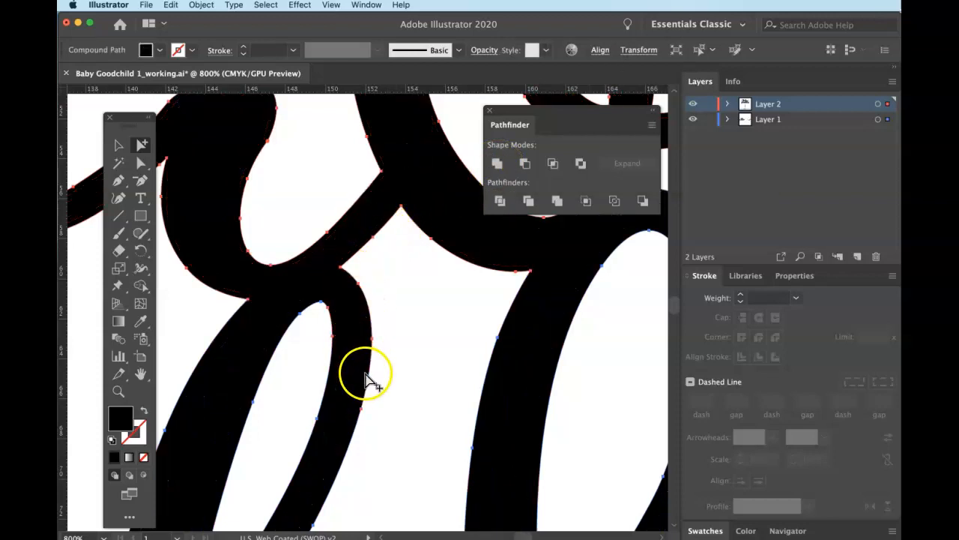
key("super+minus")
key("super+minus")
key("super+minus")
key("super+minus")
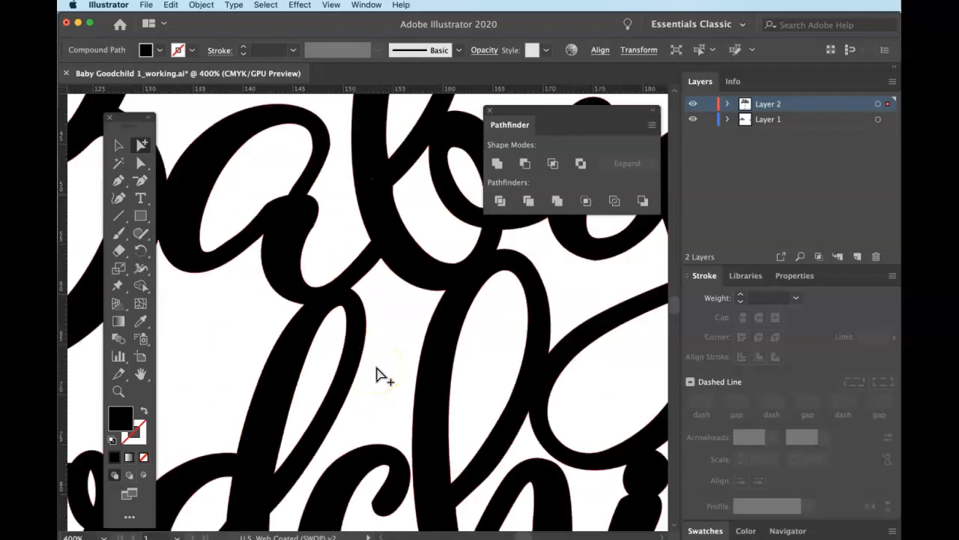
key("super+minus")
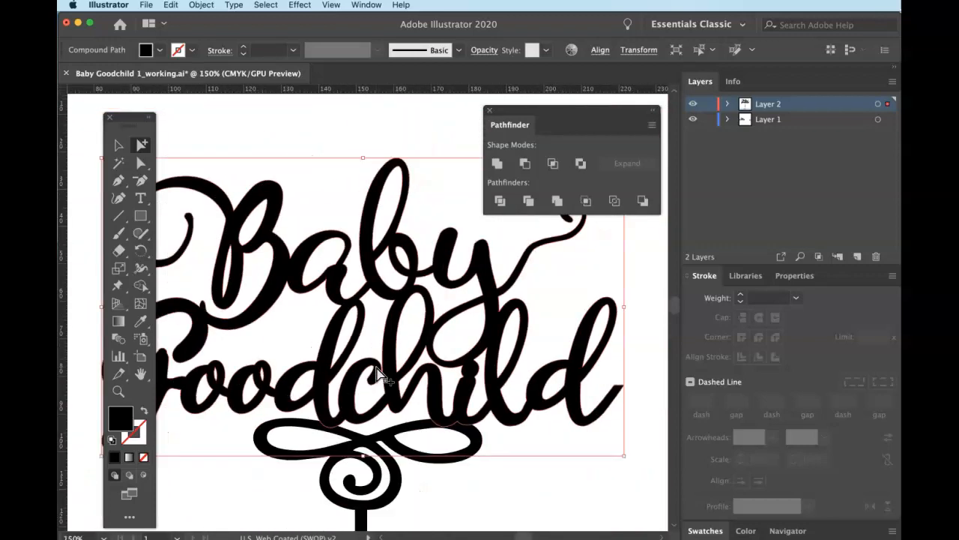
key("super+minus")
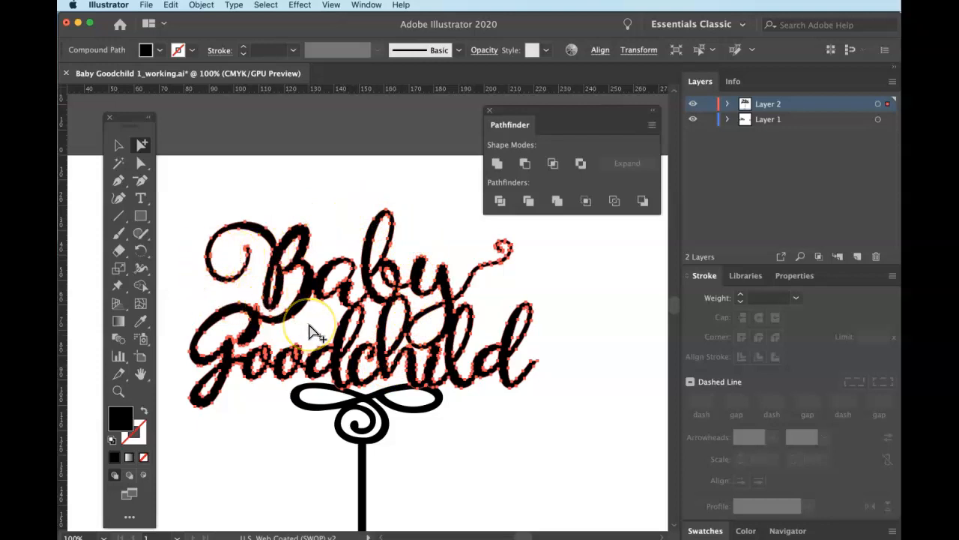
Select the swirl ornament below the lettering and unite its overlapping parts.
left_click(309, 330)
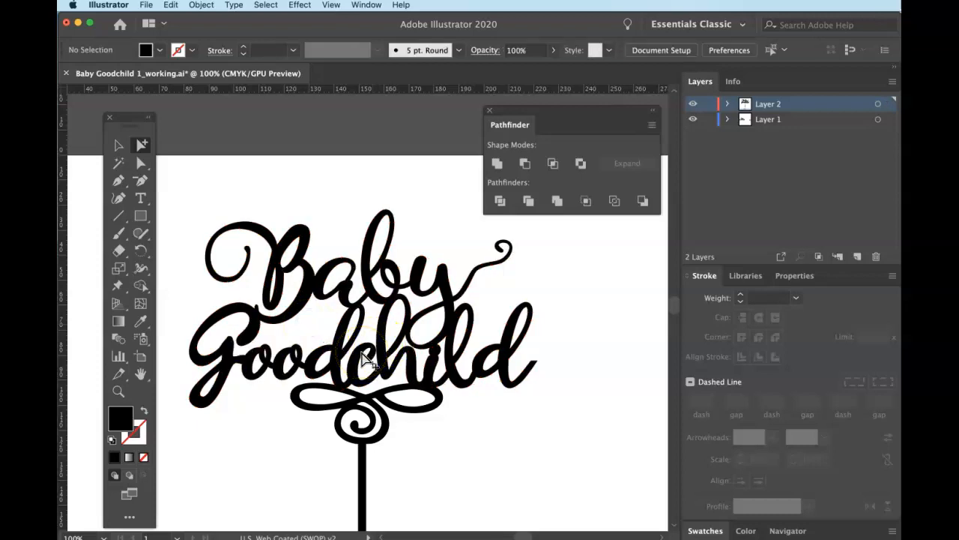
left_click(341, 354)
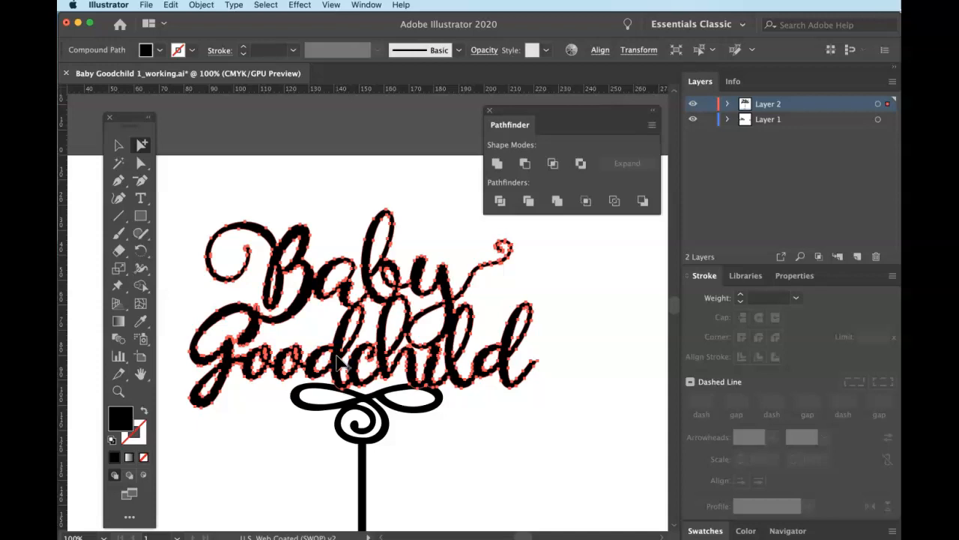
left_click(422, 483)
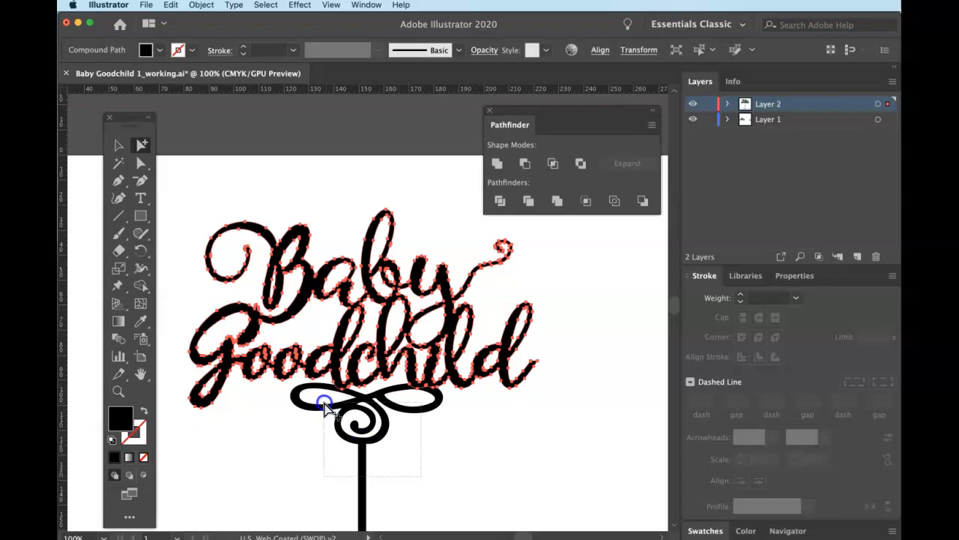
left_click(324, 404)
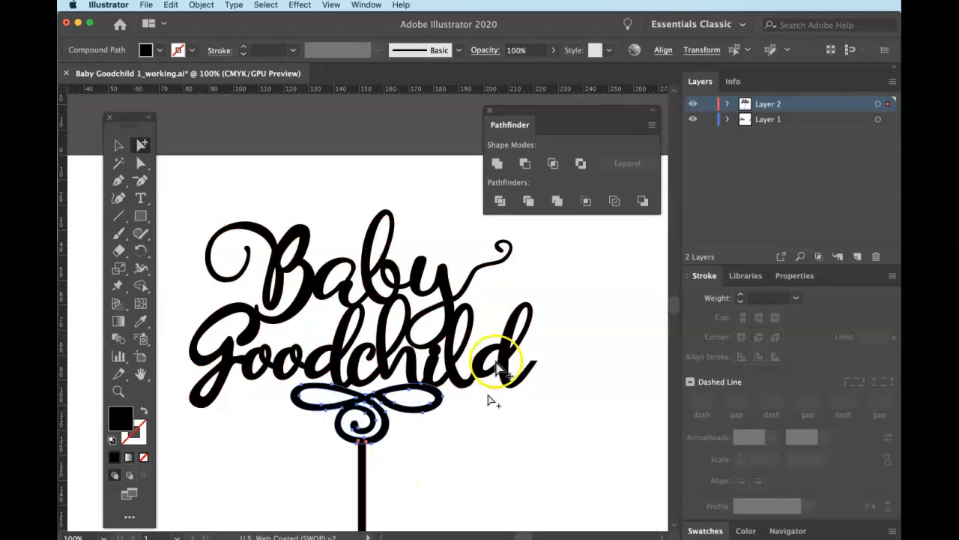
left_click(498, 164)
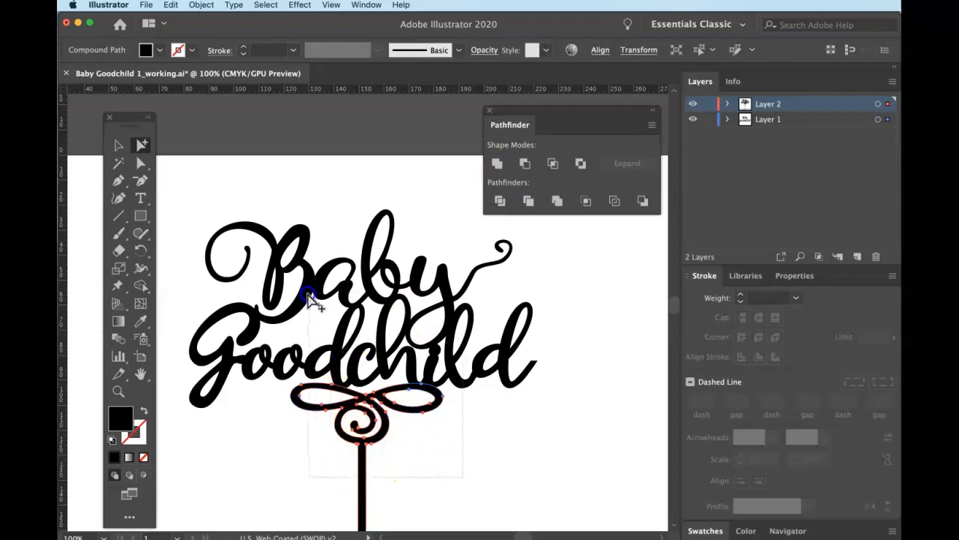
Move the lettering onto Layer 2, then select all the artwork and apply Unite.
left_click(308, 307)
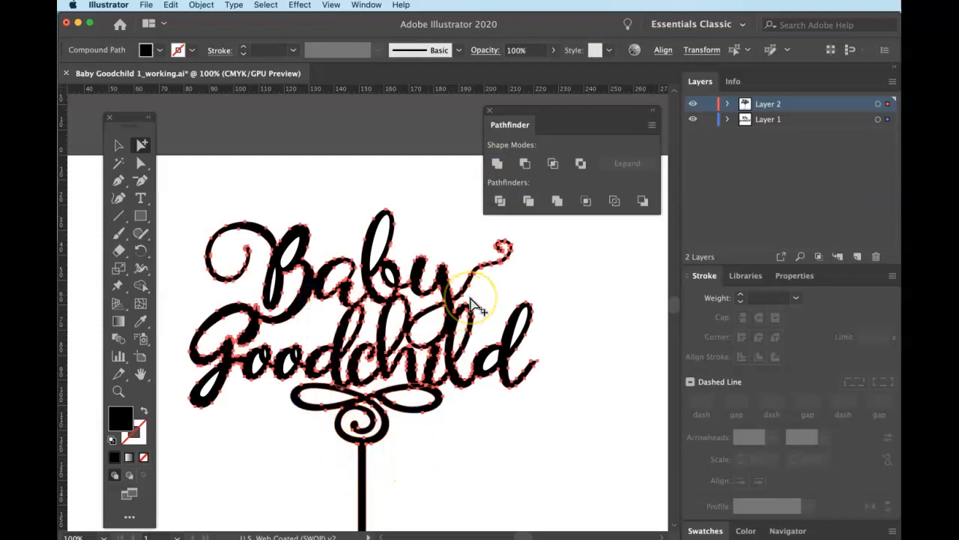
left_click_drag(887, 119, 887, 104)
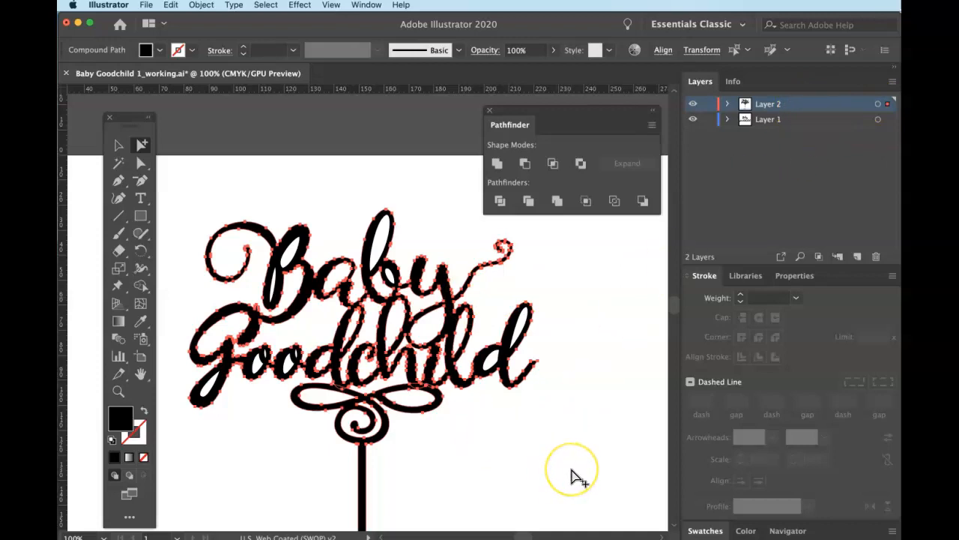
key("super+a")
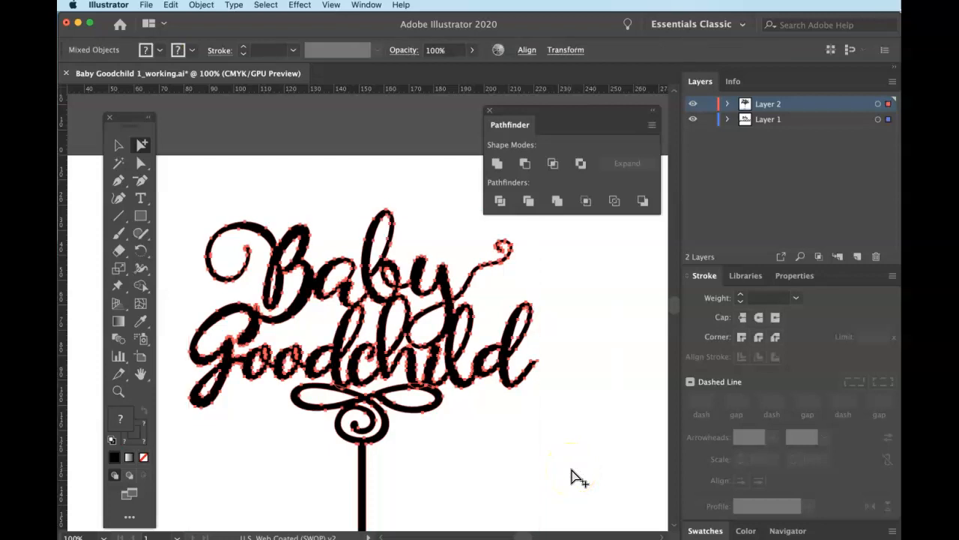
left_click(497, 164)
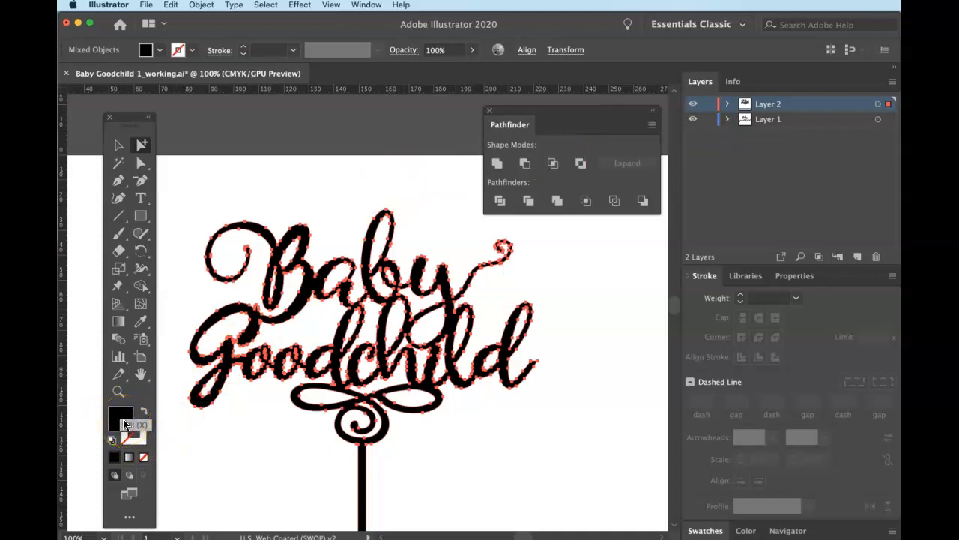
Give the artwork a stroke with no fill and make the stroke colour active.
left_click_drag(123, 424, 137, 439)
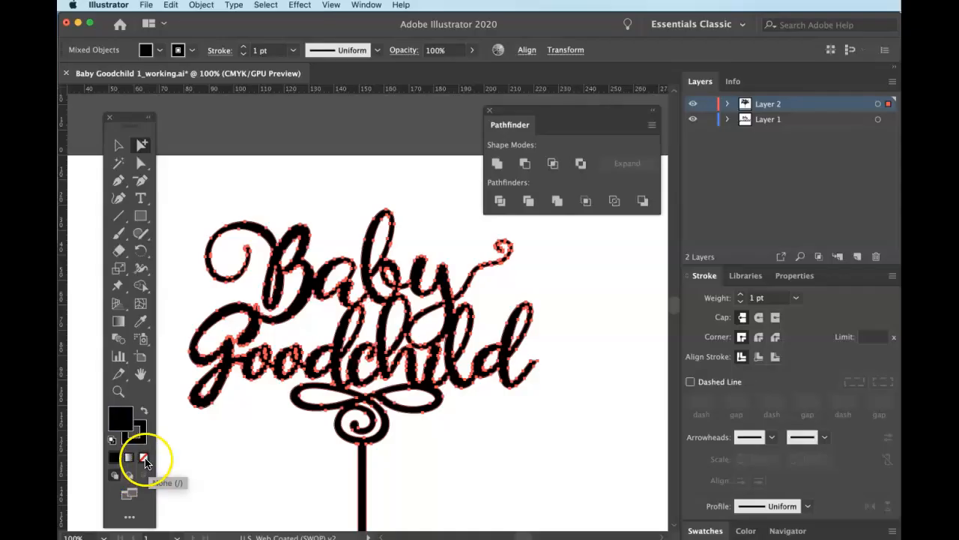
left_click(143, 458)
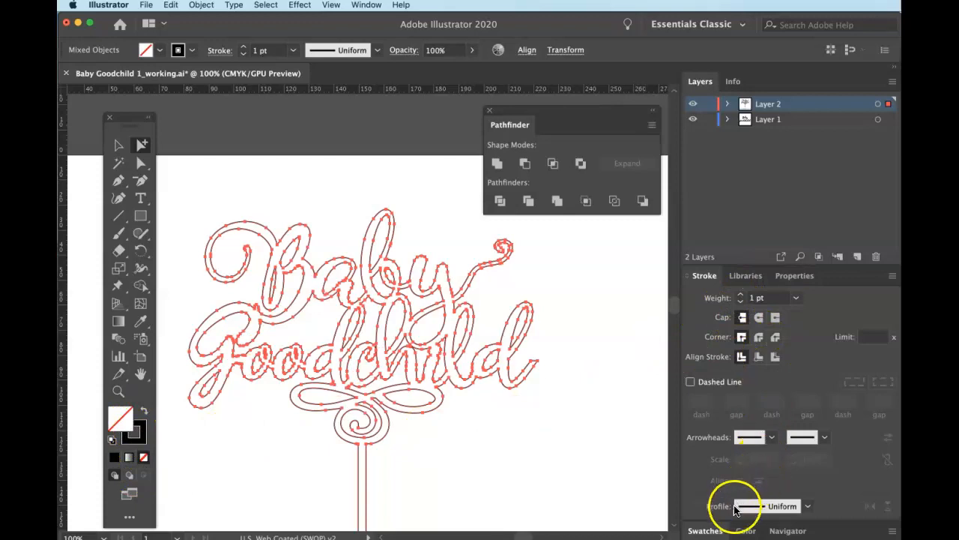
left_click(745, 532)
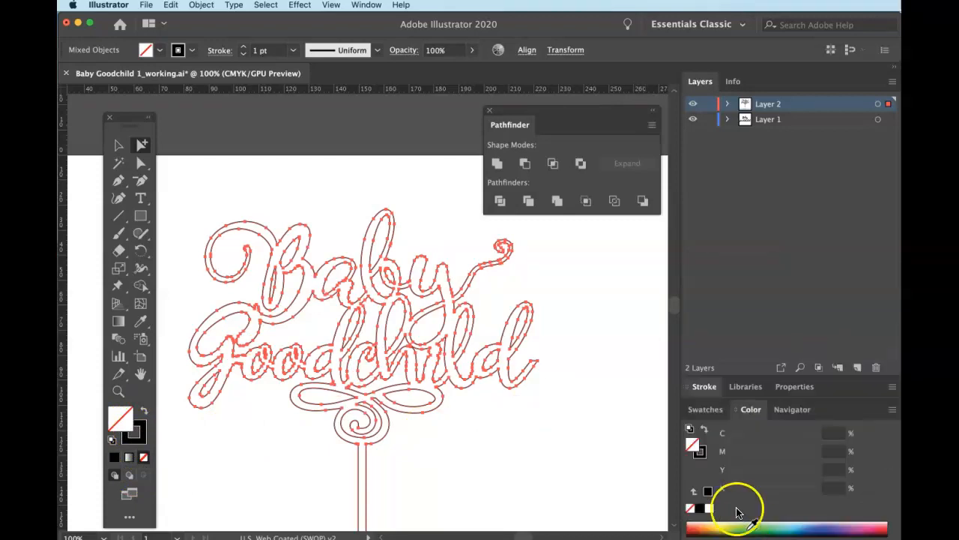
left_click(702, 453)
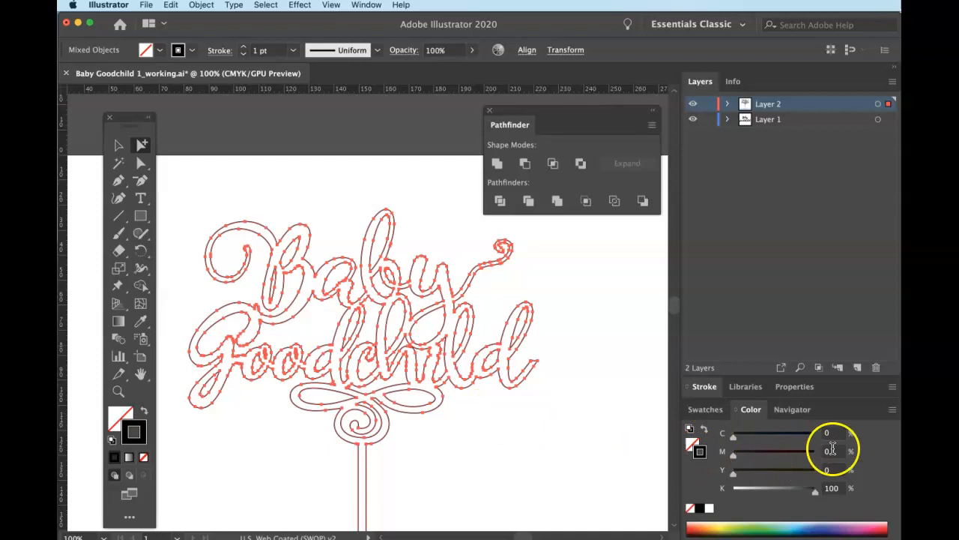
Switch the Color panel to RGB and set the stroke to R 255, G 0, B 0.
left_click(893, 409)
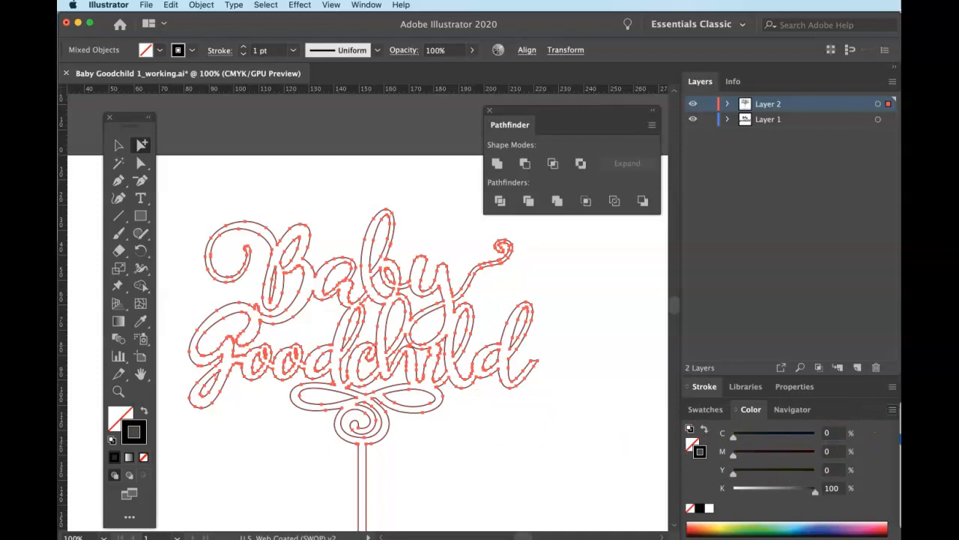
left_click(900, 439)
left_click_drag(745, 436, 849, 436)
left_click_drag(743, 458, 724, 457)
left_click_drag(744, 489, 729, 487)
left_click(823, 441)
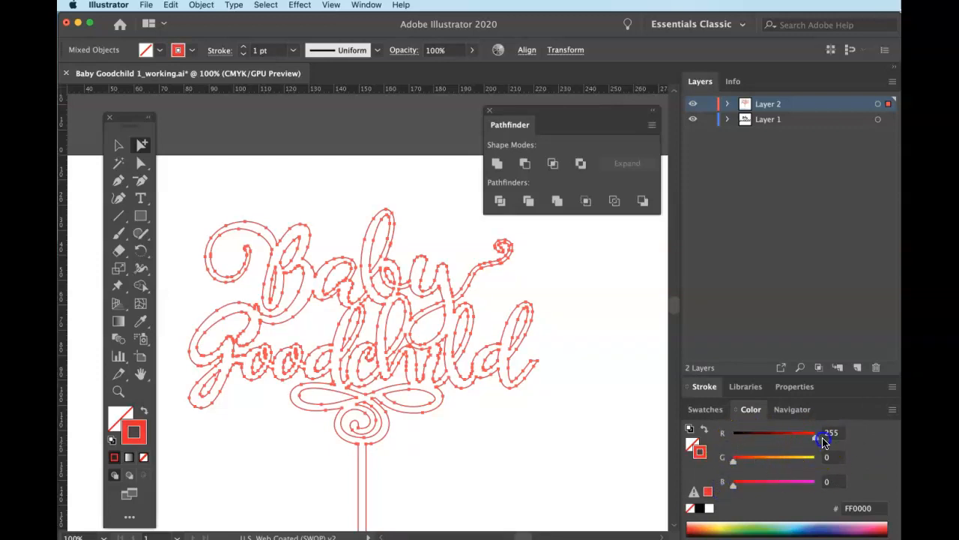
scroll(534, 446, "down", 3)
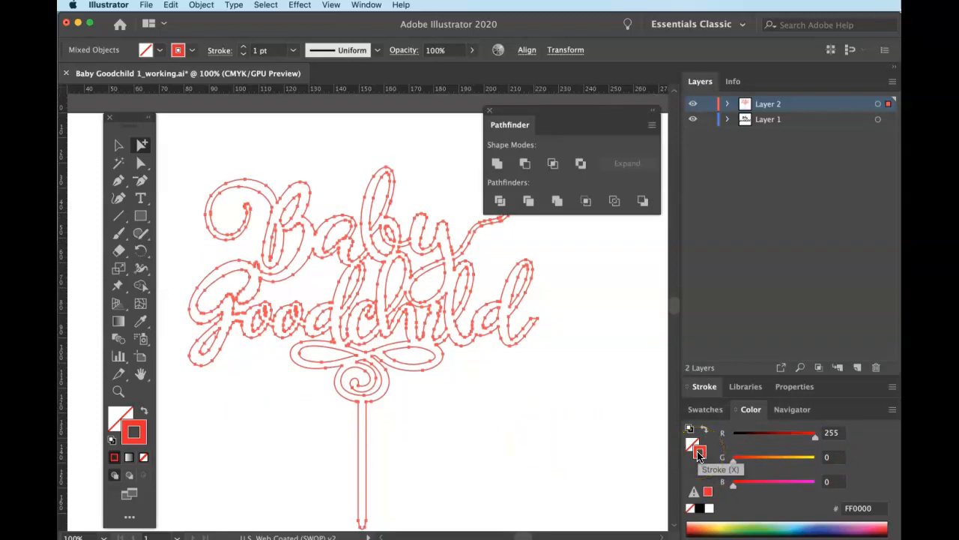
Enter 0.003 pt as the stroke weight in the Stroke panel.
left_click(704, 386)
left_click(757, 297)
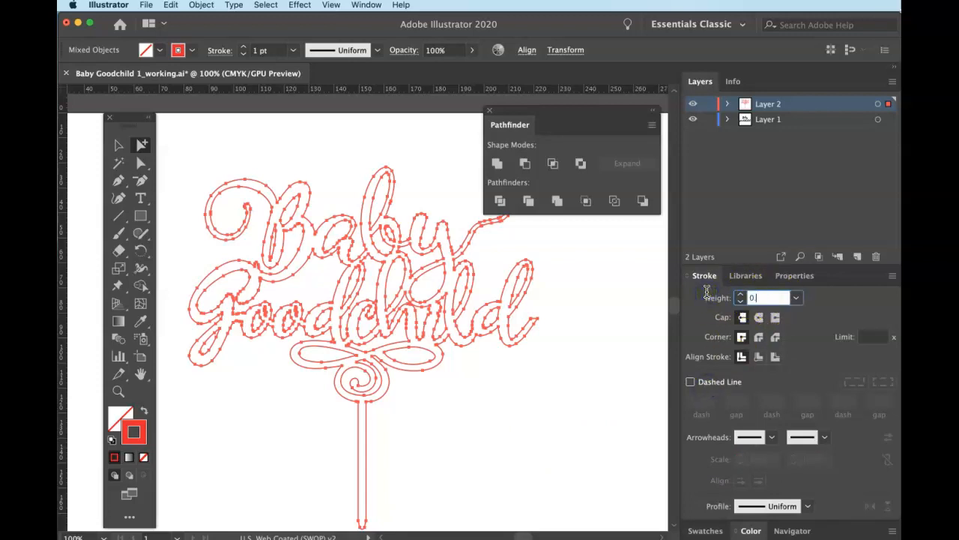
type("0.003")
key("Return")
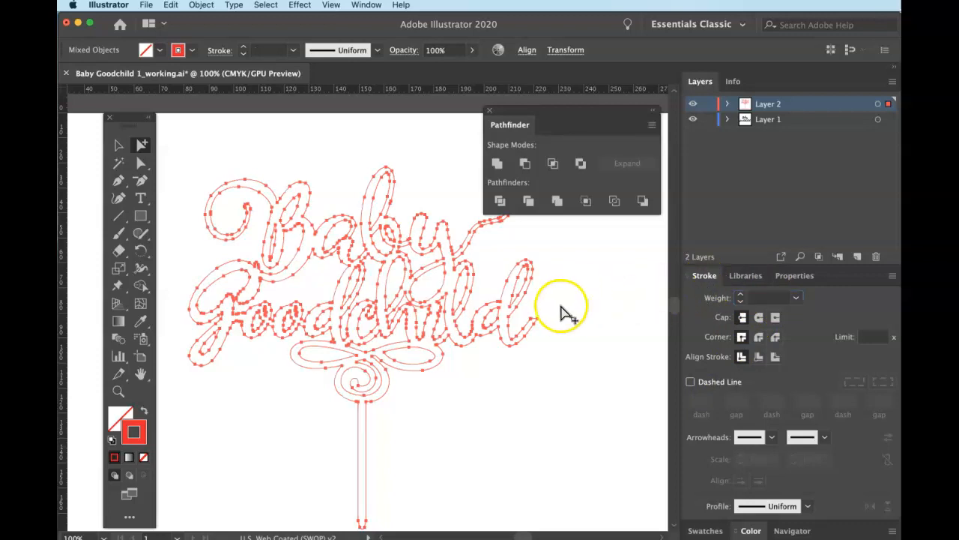
Zoom out to 50% and check the two rectangles at the artboard bottom.
scroll(542, 332, "left", 3)
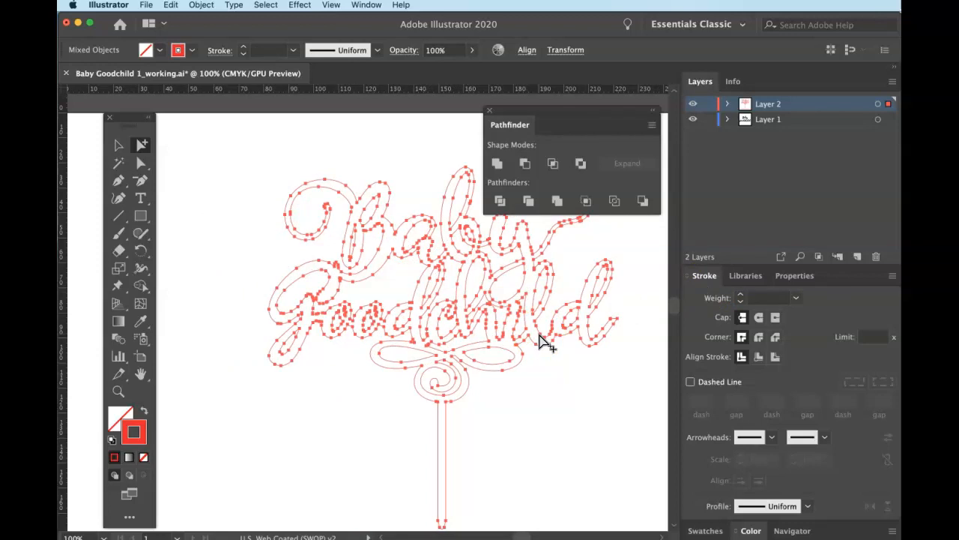
key("super+minus")
key("super+minus")
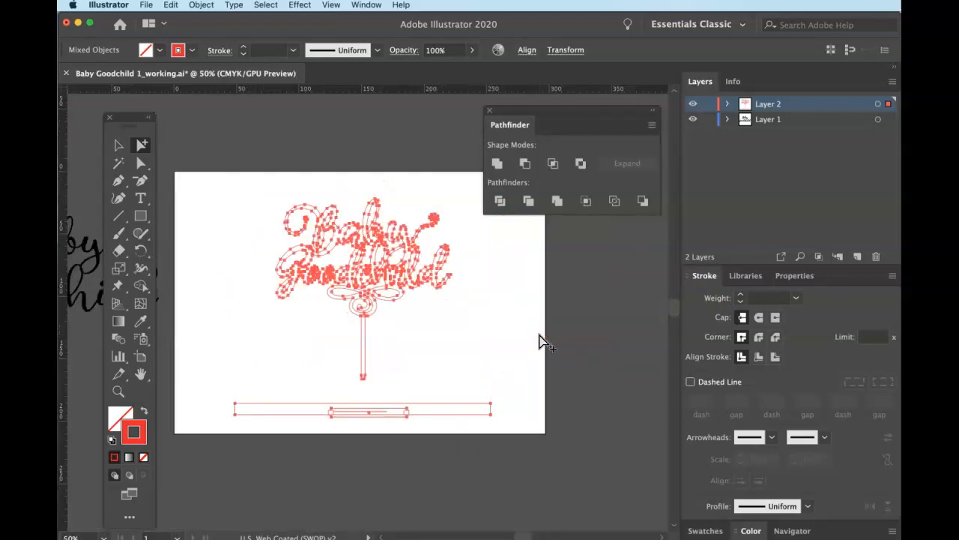
left_click_drag(324, 405, 387, 428)
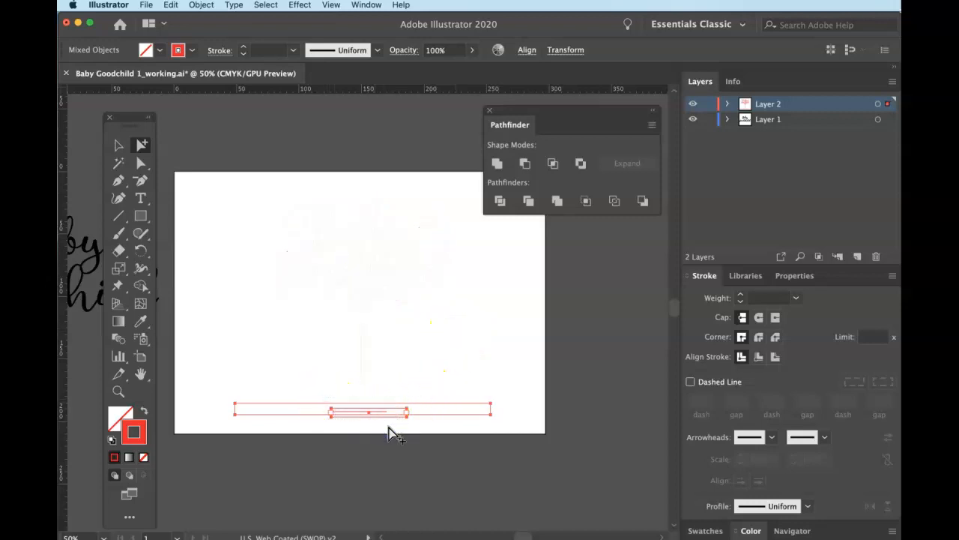
left_click(389, 428)
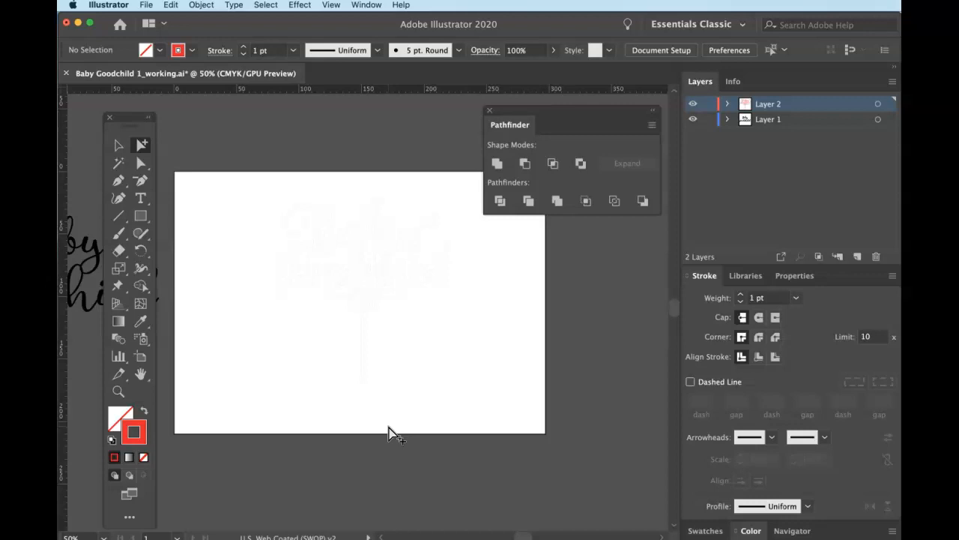
Delete the original black Baby Goodchild lettering beside the artboard.
scroll(386, 425, "left", 5)
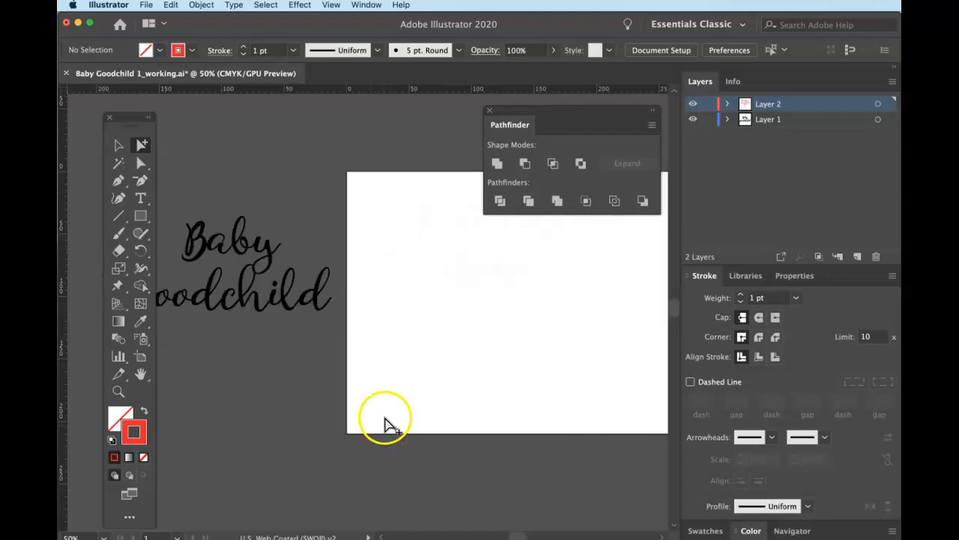
left_click(296, 305)
key("Delete")
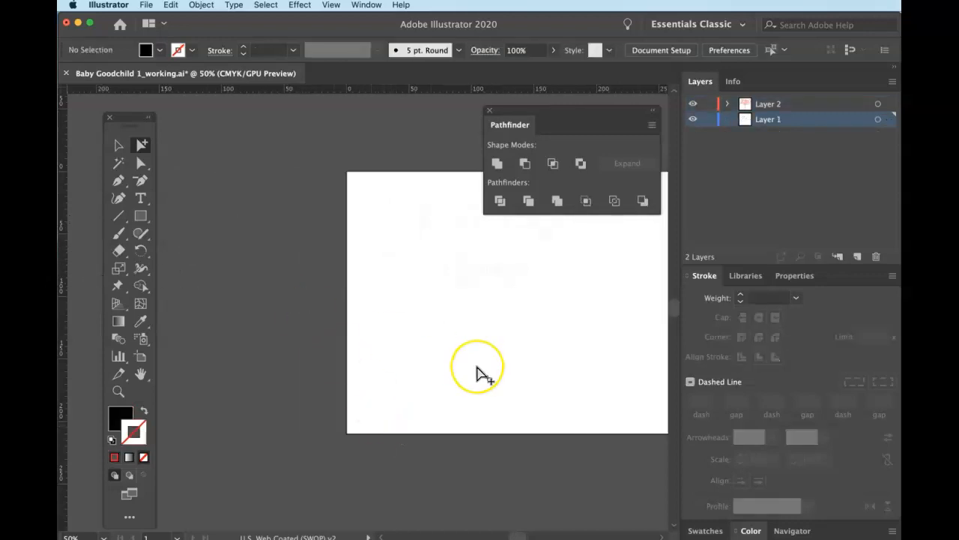
scroll(479, 369, "right", 4)
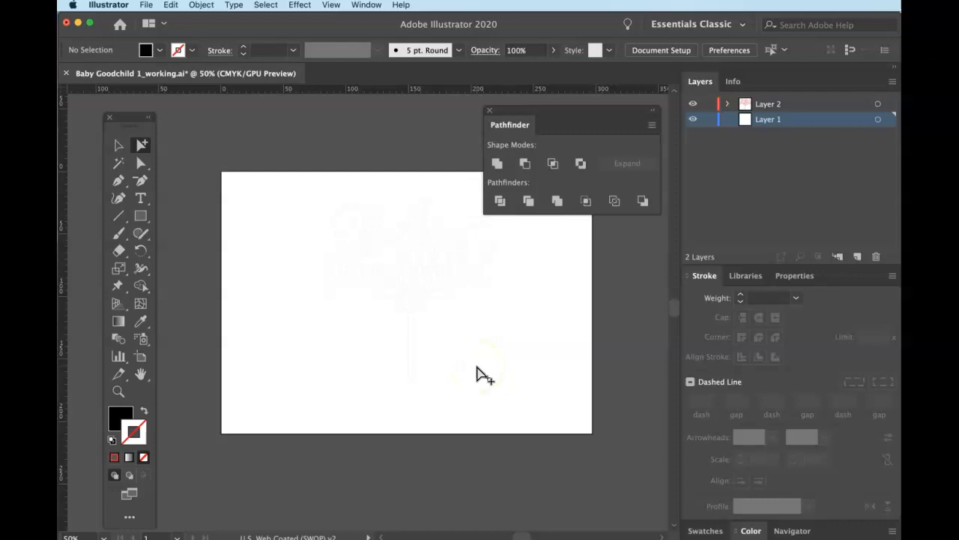
Select all the remaining red artwork as whole objects and zoom to a 50% view.
key("super+a")
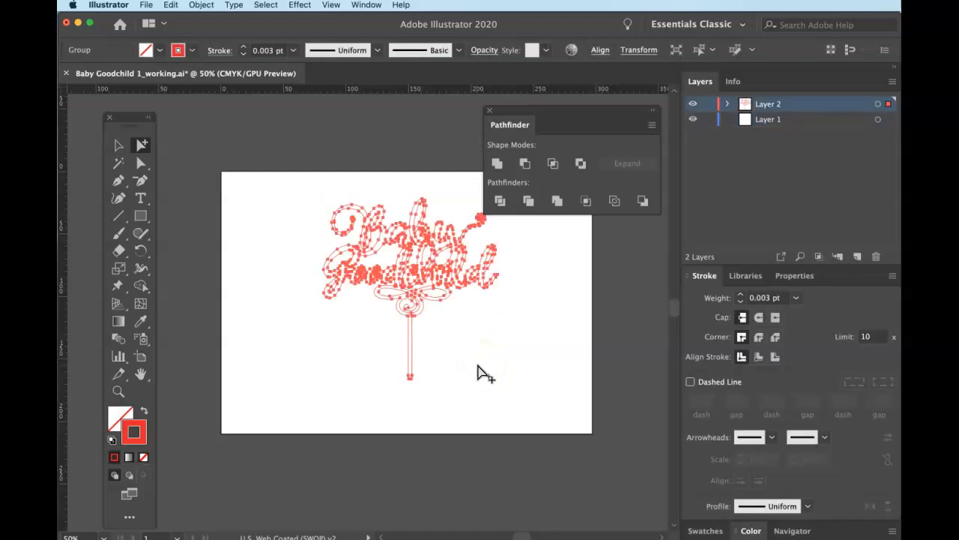
left_click(117, 144)
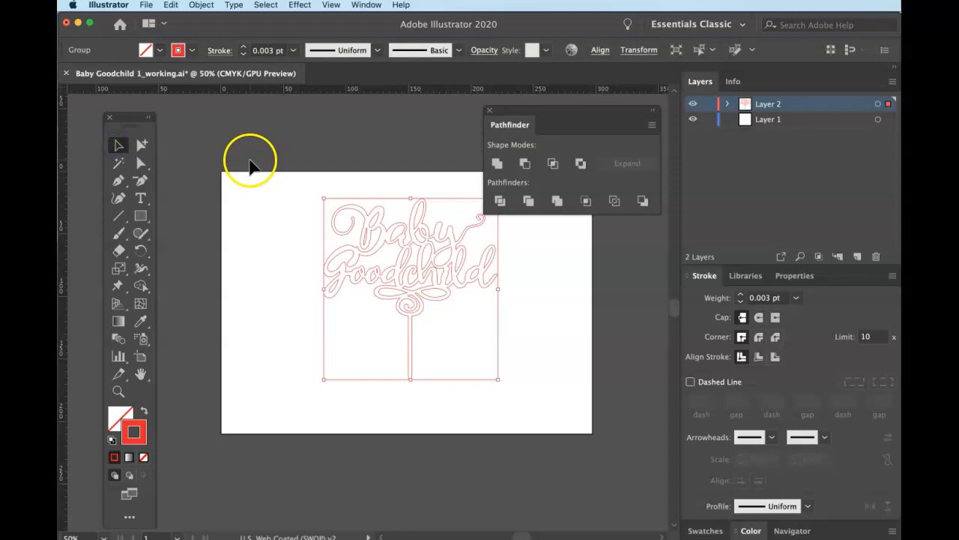
key("super+minus")
key("super+minus")
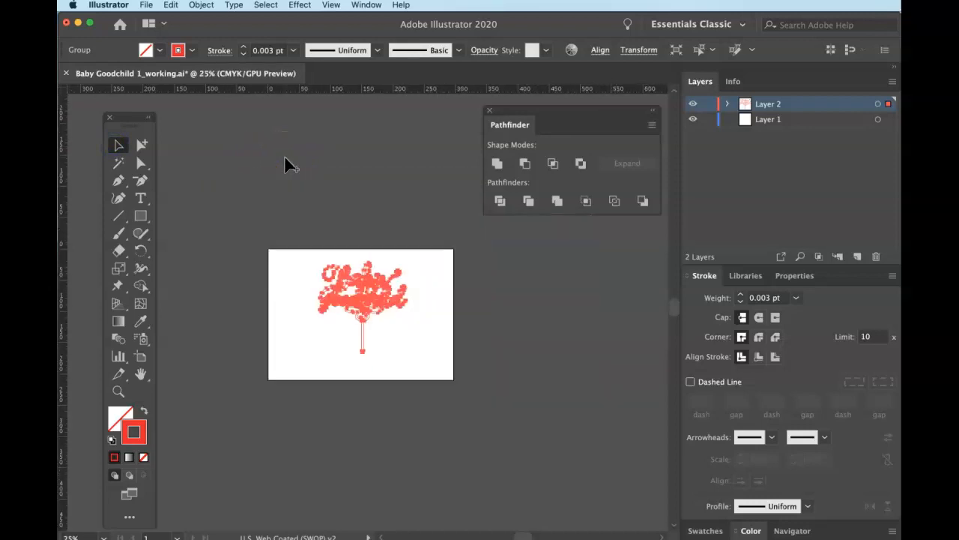
key("super+minus")
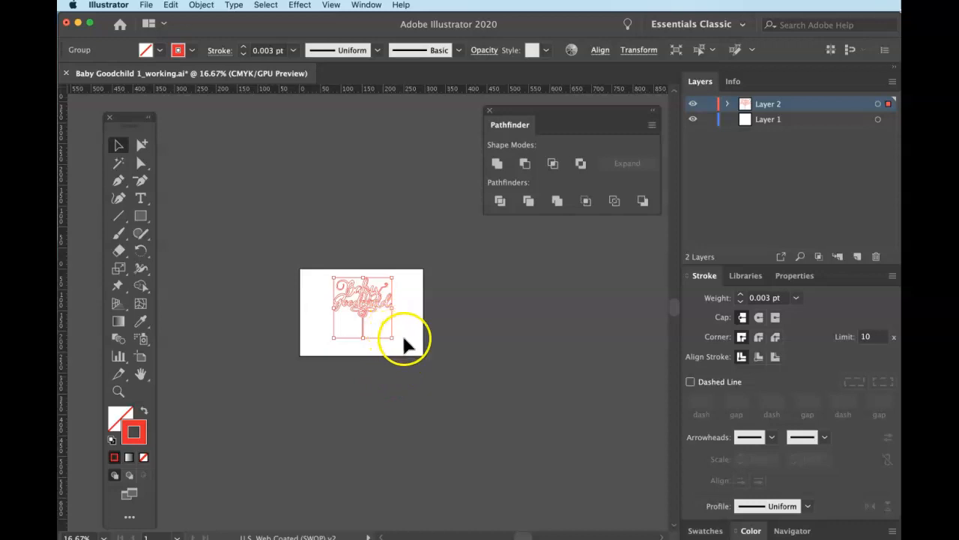
key("super+equal")
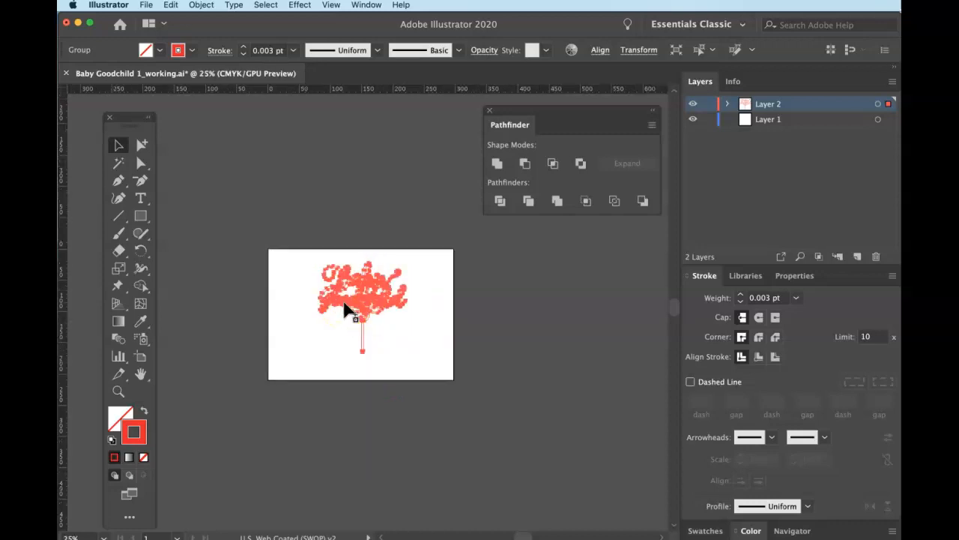
key("super+equal")
key("super+equal")
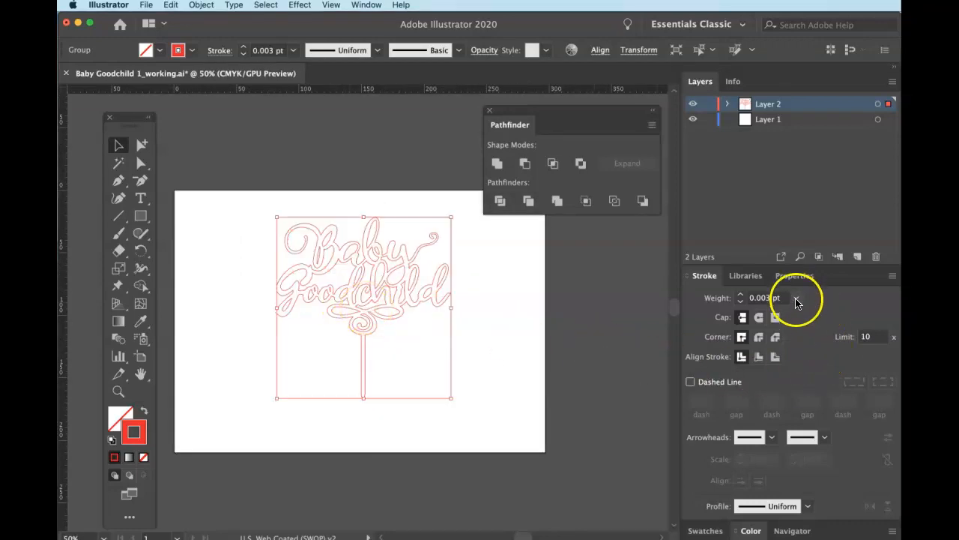
Check the hairline stroke weight in the Stroke panel, then deselect the lettering.
left_click(747, 277)
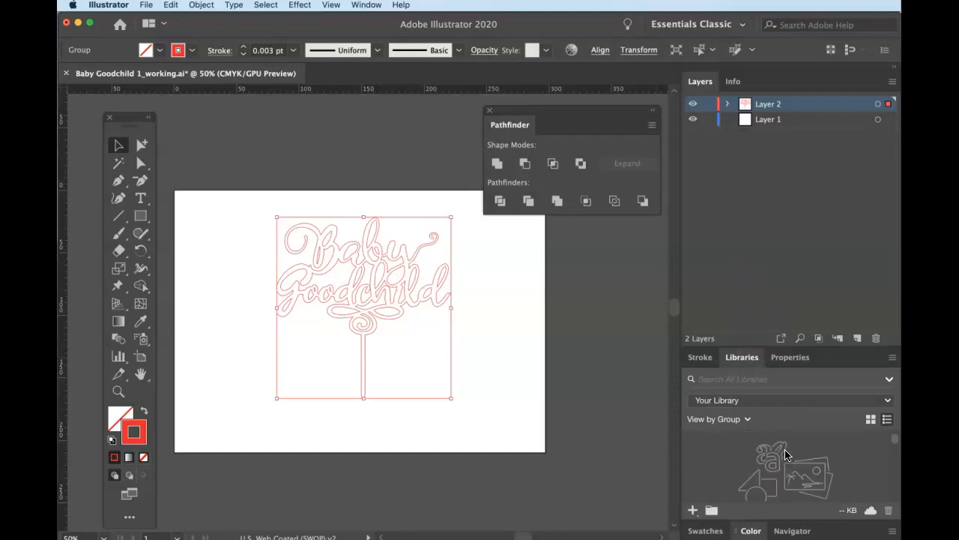
left_click(704, 359)
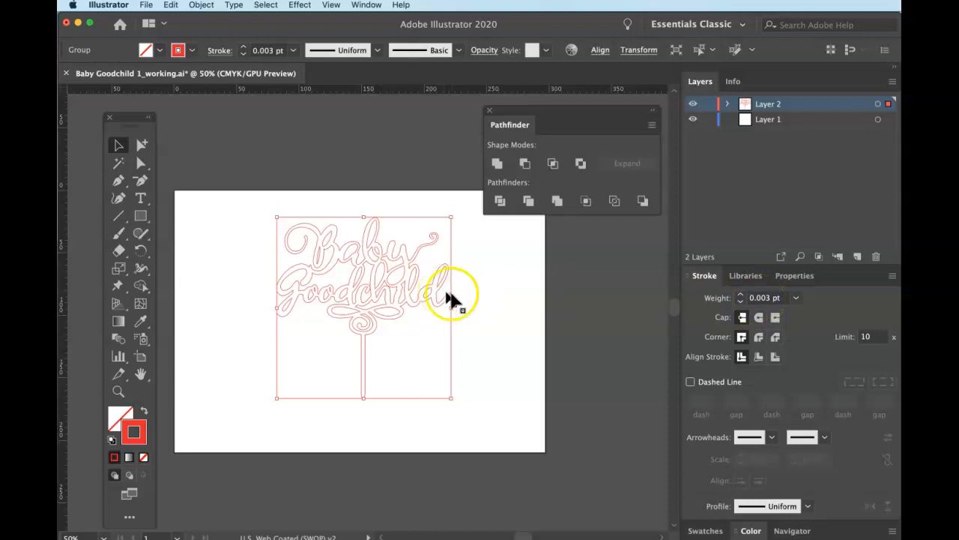
left_click(471, 296)
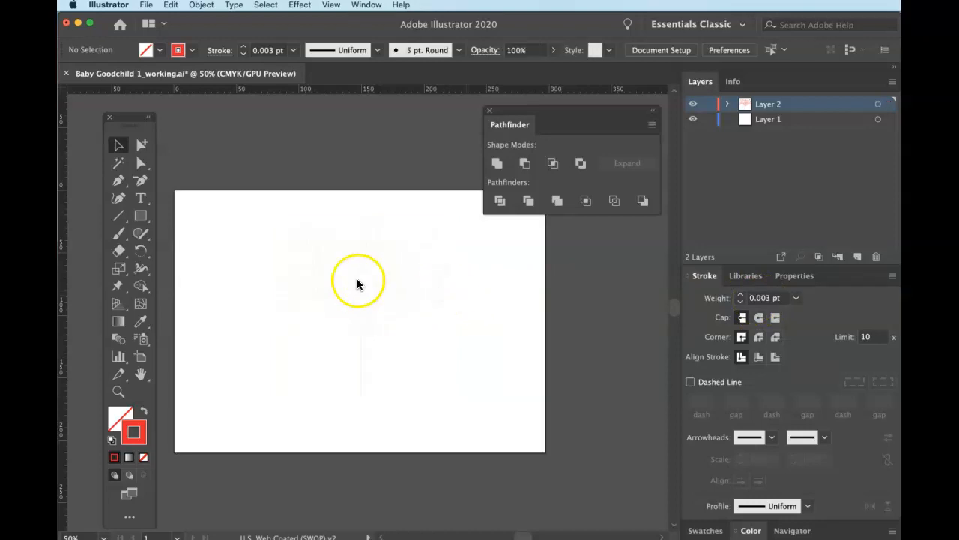
key("super+shift+s")
In Save As, start replacing 'working' in the file name with 'Final'.
left_click_drag(667, 70, 369, 49)
left_click(548, 69)
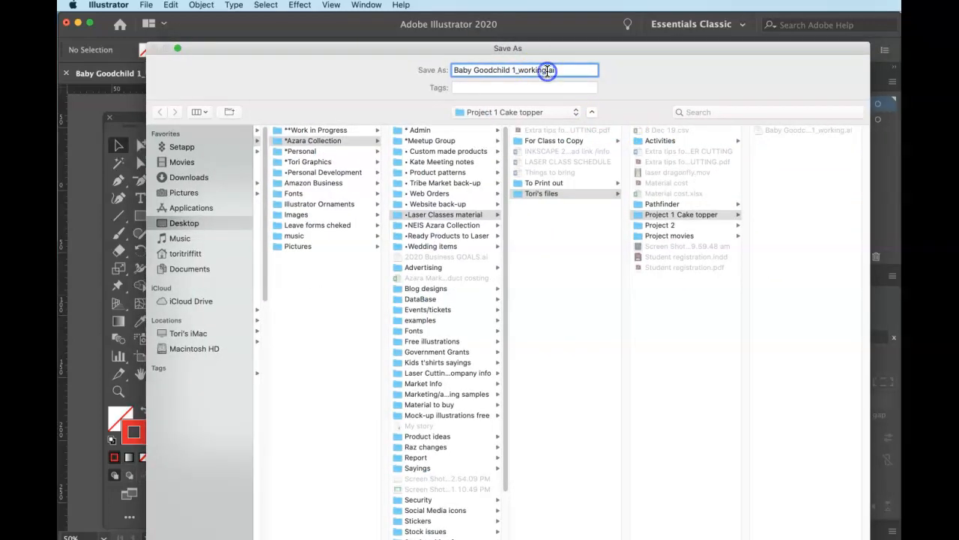
double_click(520, 69)
type("Fo")
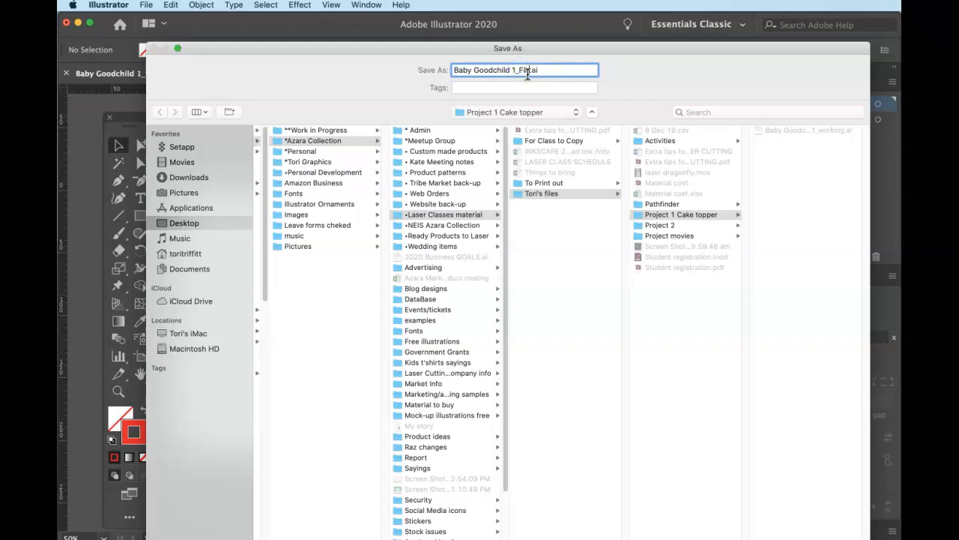